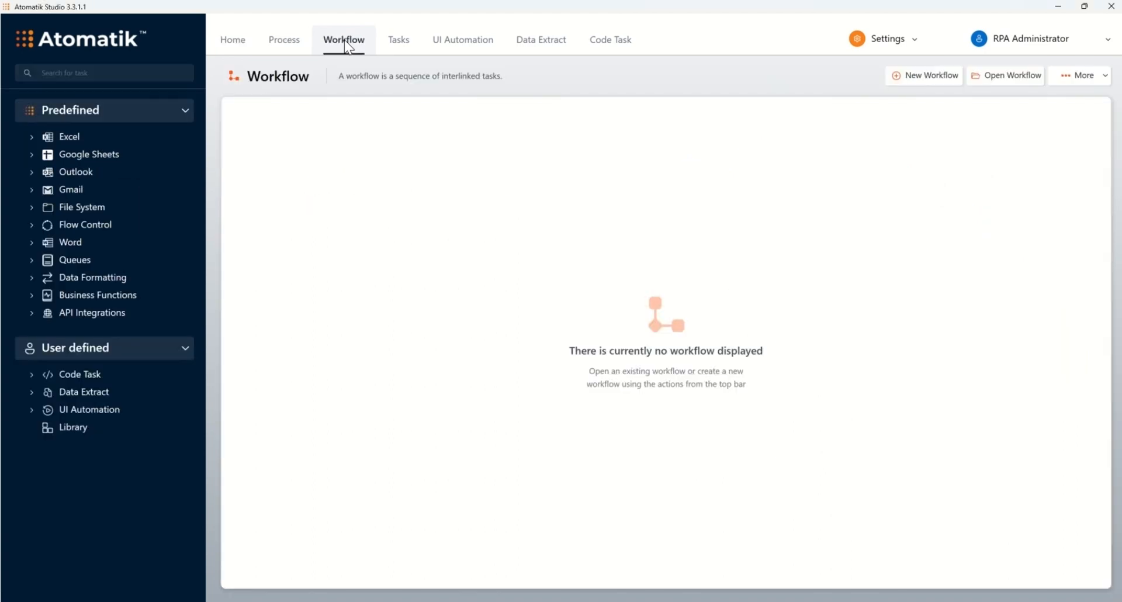
# Query the saved workflows for "contract", open Create employment contracts, and run it to the end.
pyautogui.click(991, 77)
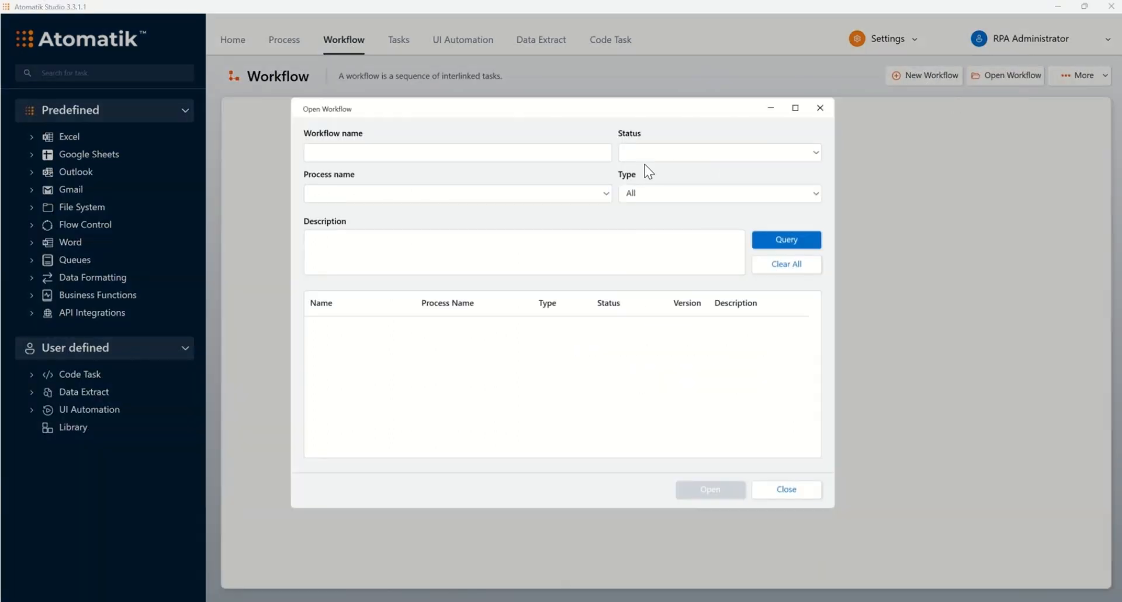
pyautogui.click(518, 152)
pyautogui.write('contract')
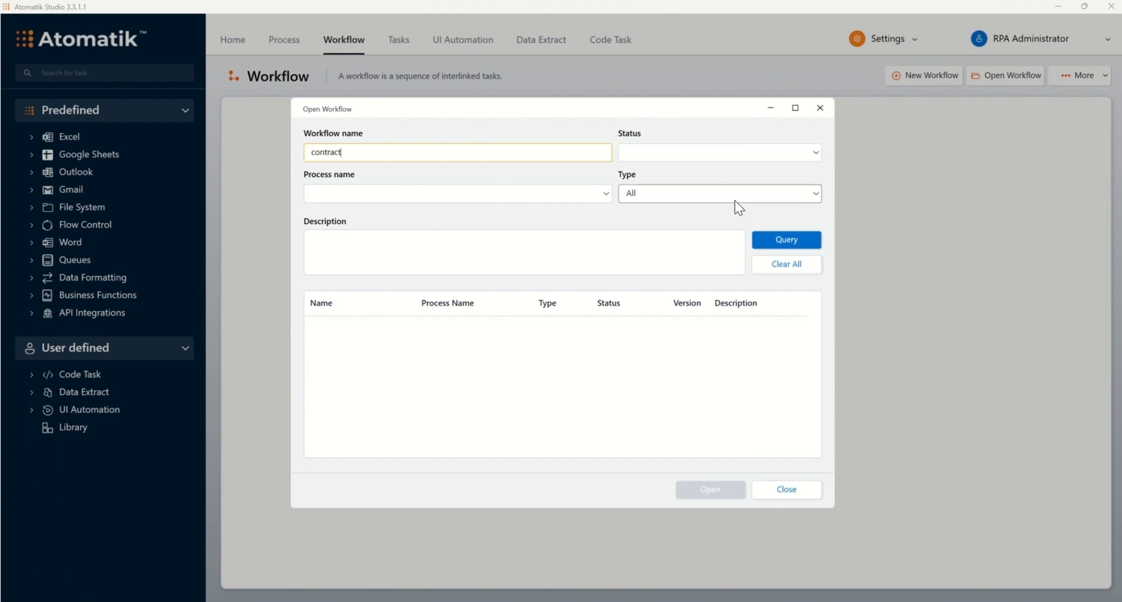
pyautogui.click(783, 243)
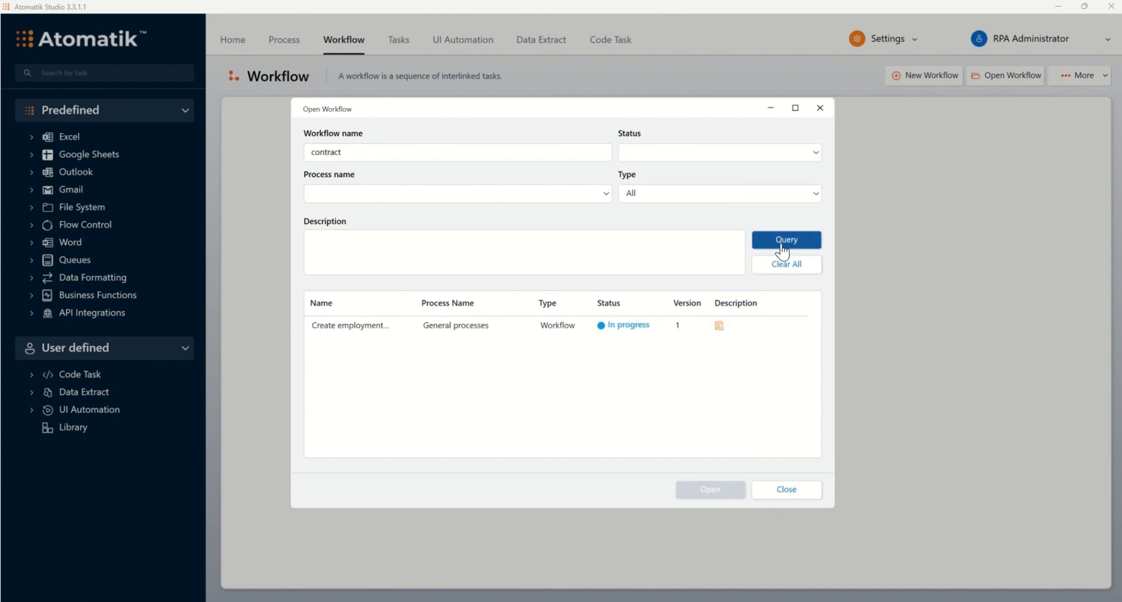
pyautogui.click(536, 325)
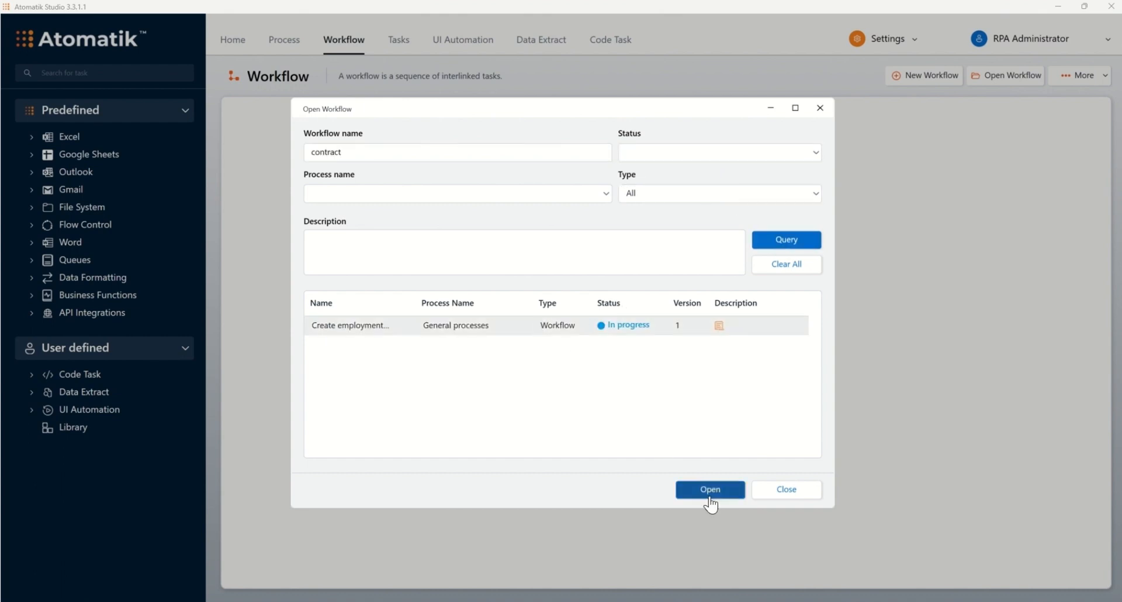
pyautogui.click(710, 490)
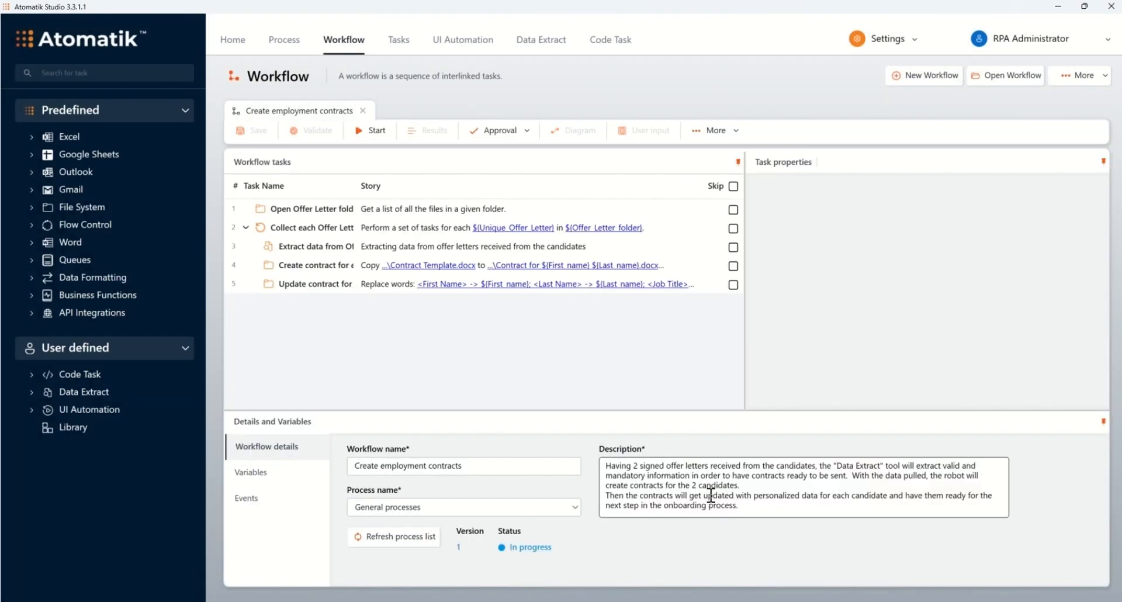
pyautogui.click(367, 130)
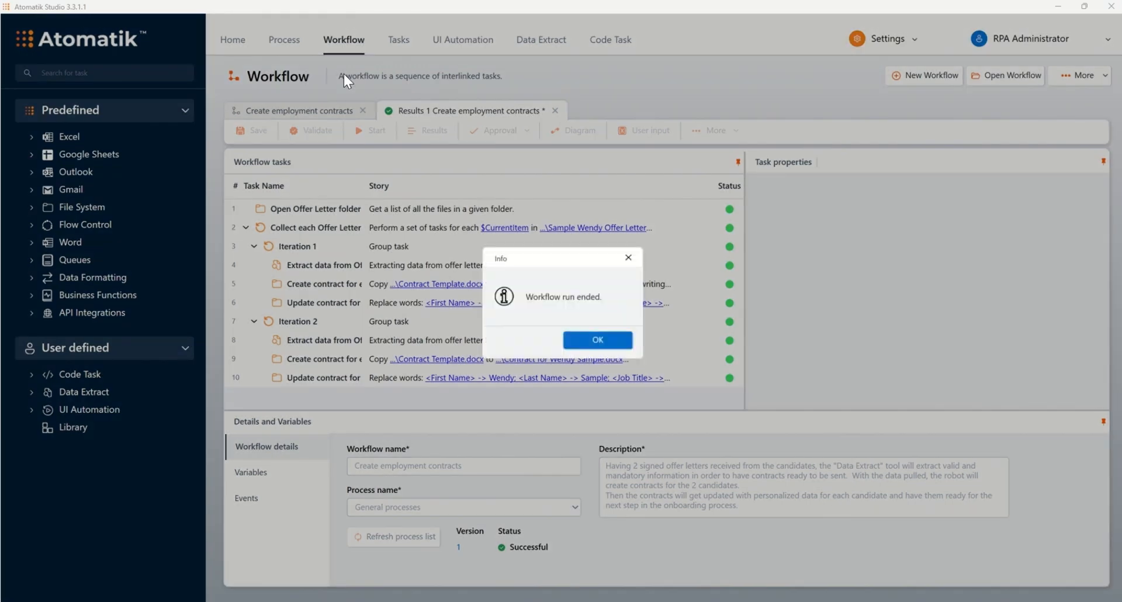
pyautogui.click(612, 340)
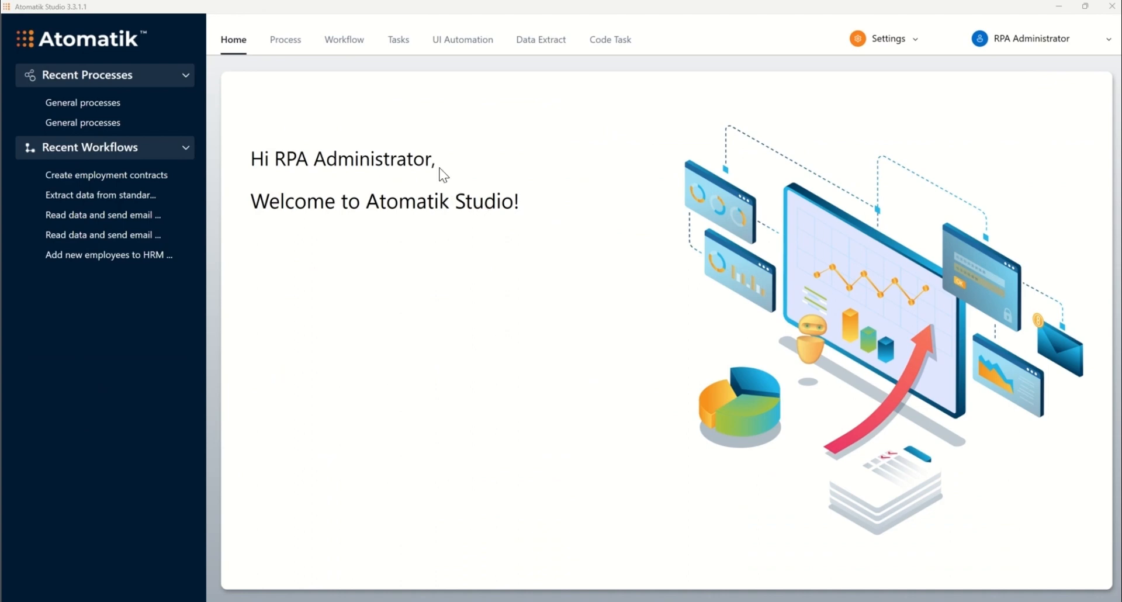
# Create a new text data extract template from the second signed offer letter PDF in the Offer Letters folder.
pyautogui.click(524, 41)
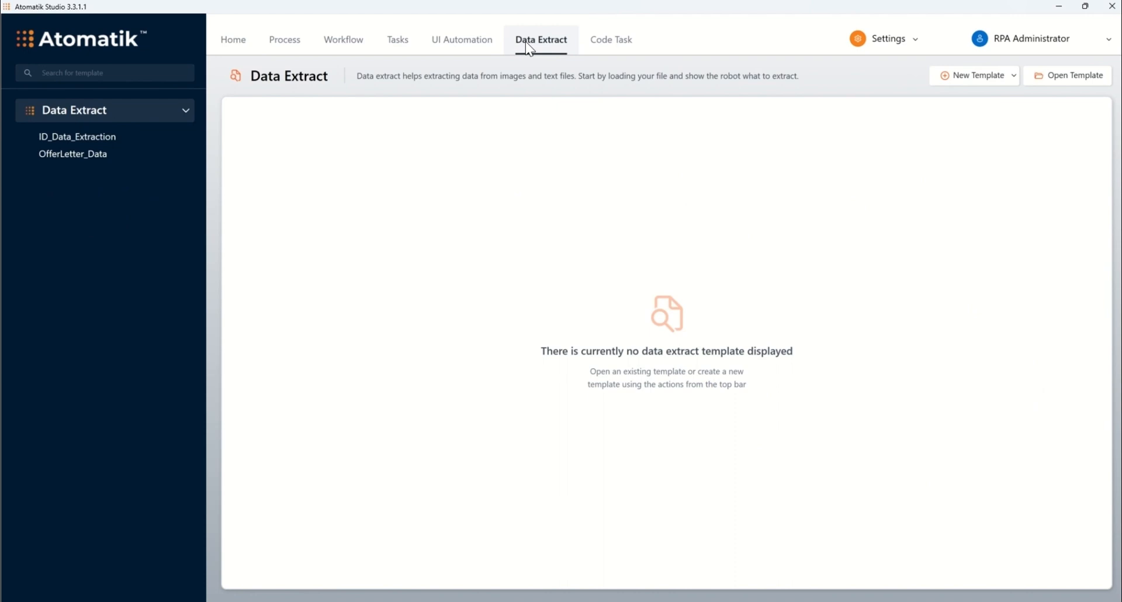
pyautogui.click(967, 78)
pyautogui.click(984, 120)
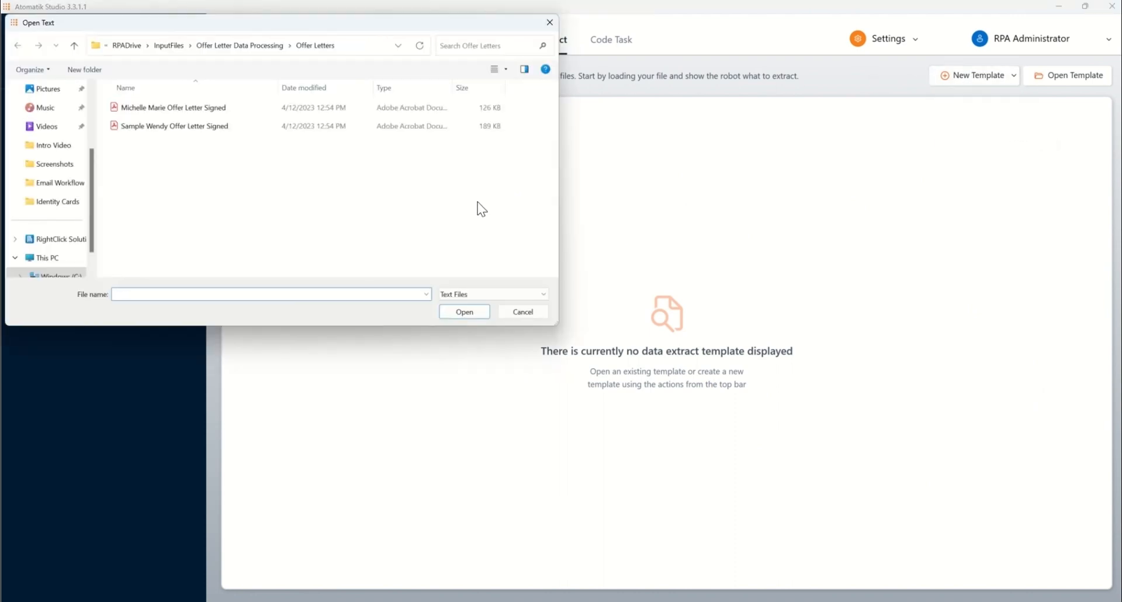
pyautogui.click(209, 127)
pyautogui.click(471, 311)
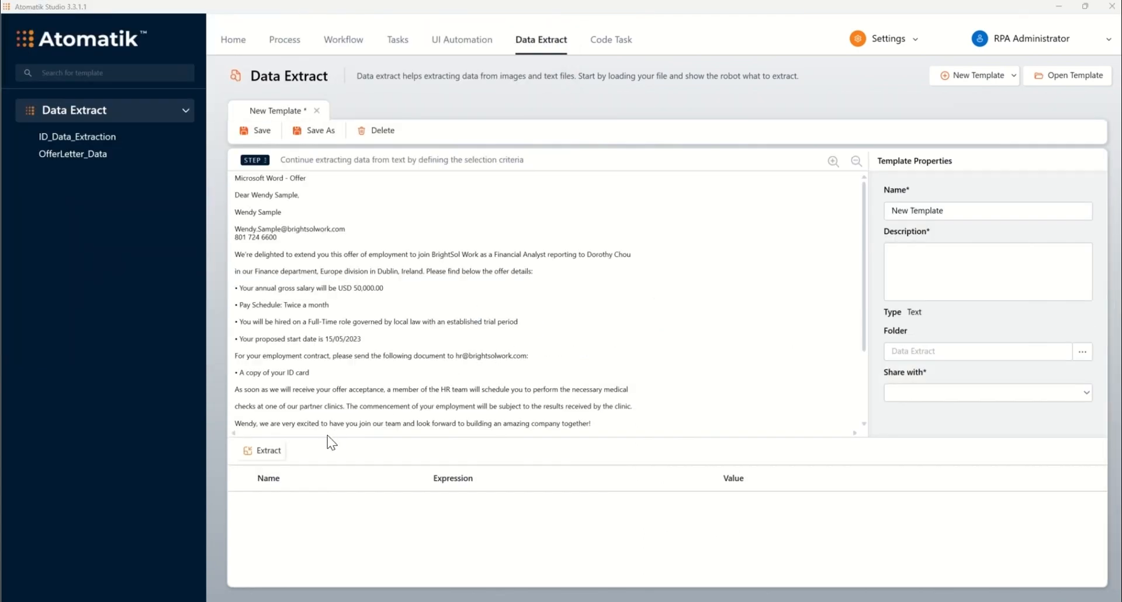
# Add an extraction variable to the template and name it Last_name.
pyautogui.click(269, 457)
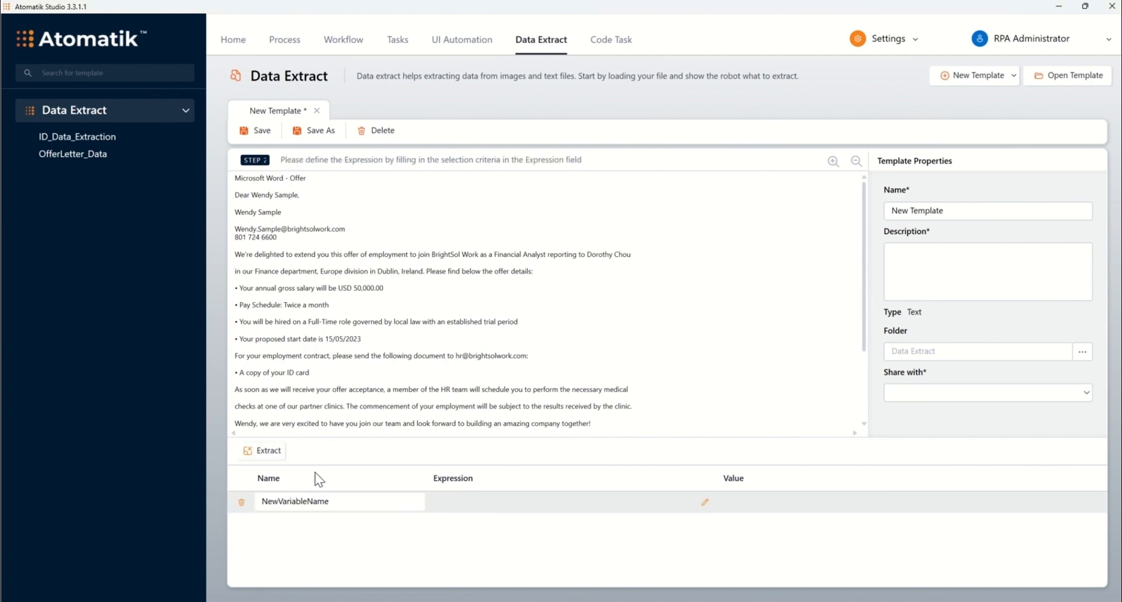
pyautogui.doubleClick(337, 501)
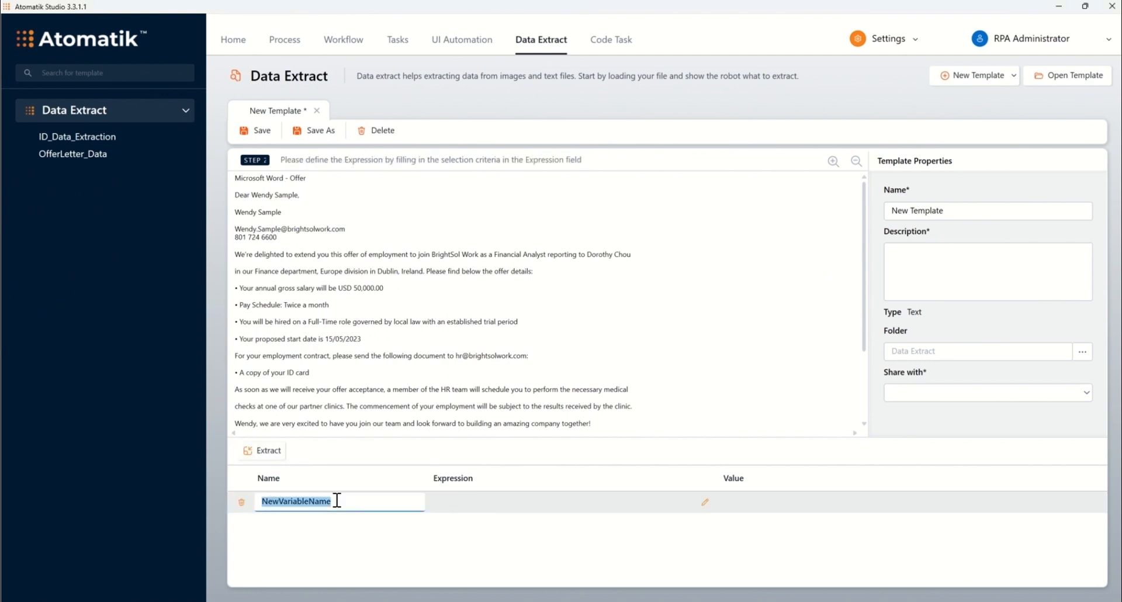
pyautogui.write('Last_name')
# Give the Last_name variable a criterion that extracts the text between "Dear" and ",".
pyautogui.click(706, 501)
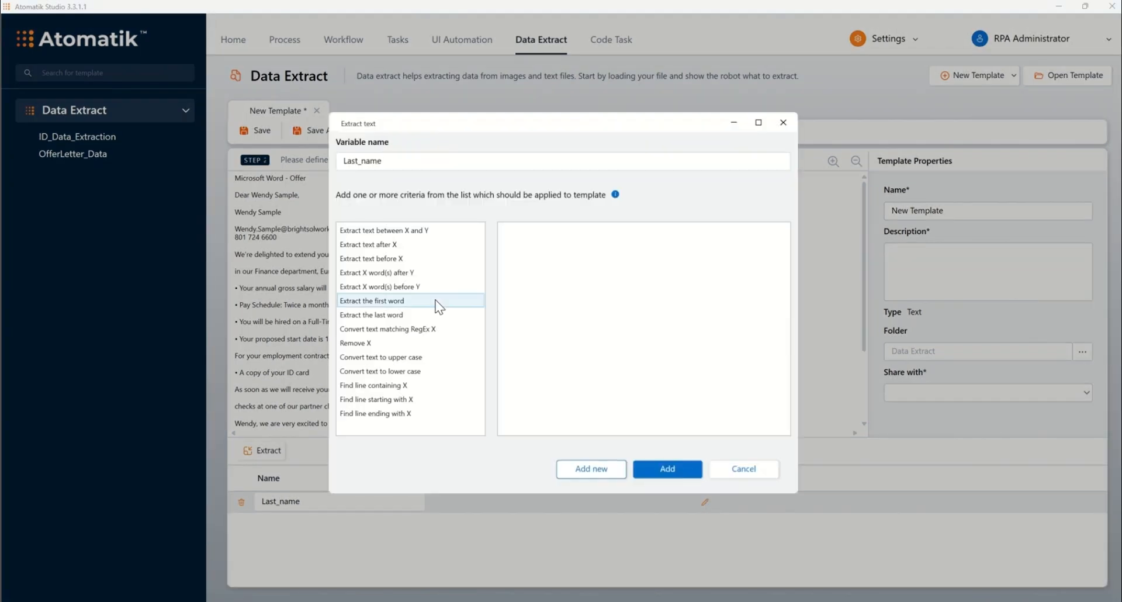
pyautogui.click(473, 231)
pyautogui.write('Dear')
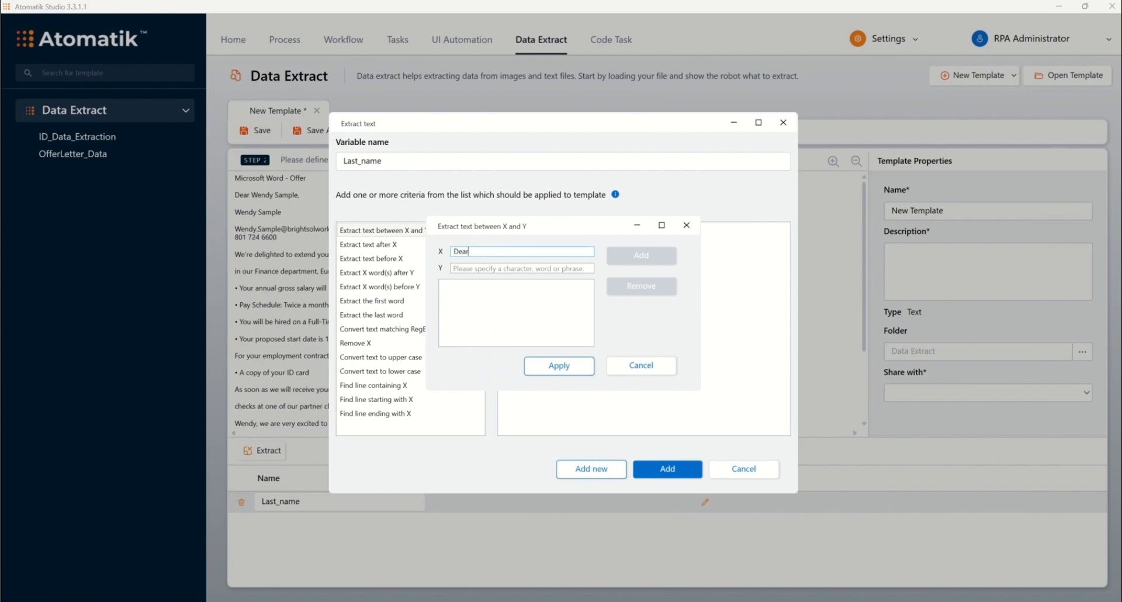
pyautogui.click(504, 268)
pyautogui.write(',')
pyautogui.click(641, 255)
pyautogui.click(559, 365)
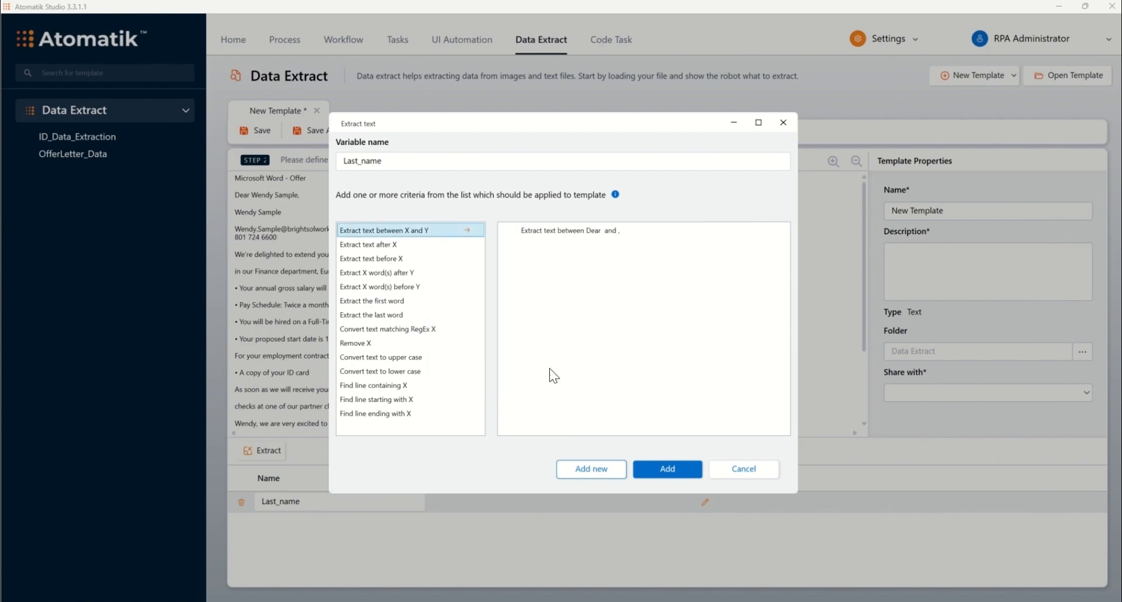
# Add criteria to Last_name that extract the last word and remove spaces before and after the text, and save the expression.
pyautogui.click(409, 314)
pyautogui.click(464, 343)
pyautogui.click(576, 360)
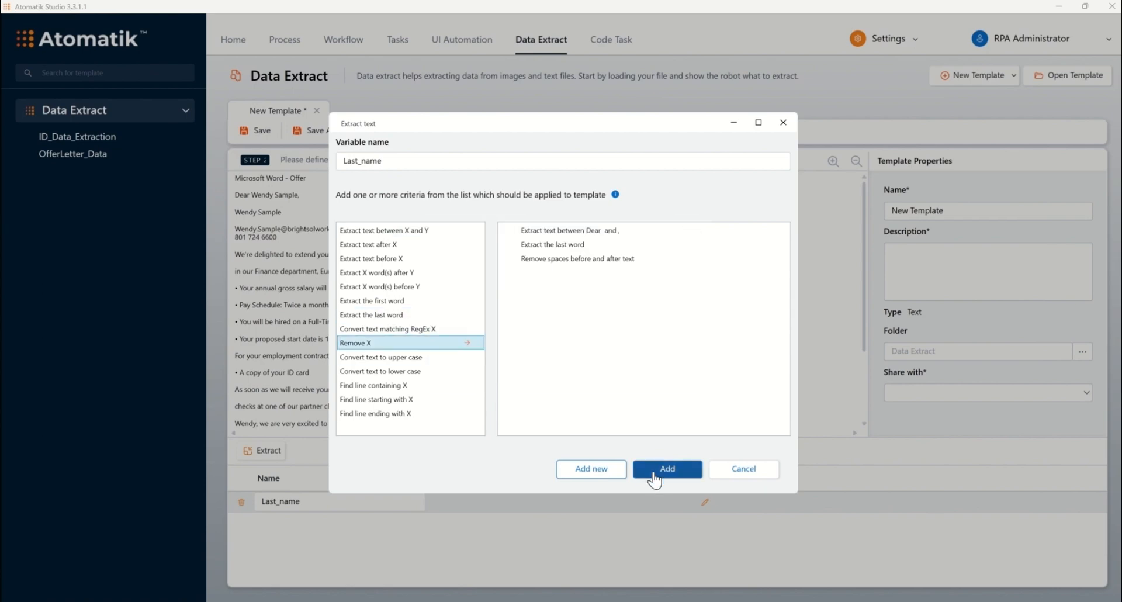
pyautogui.click(667, 468)
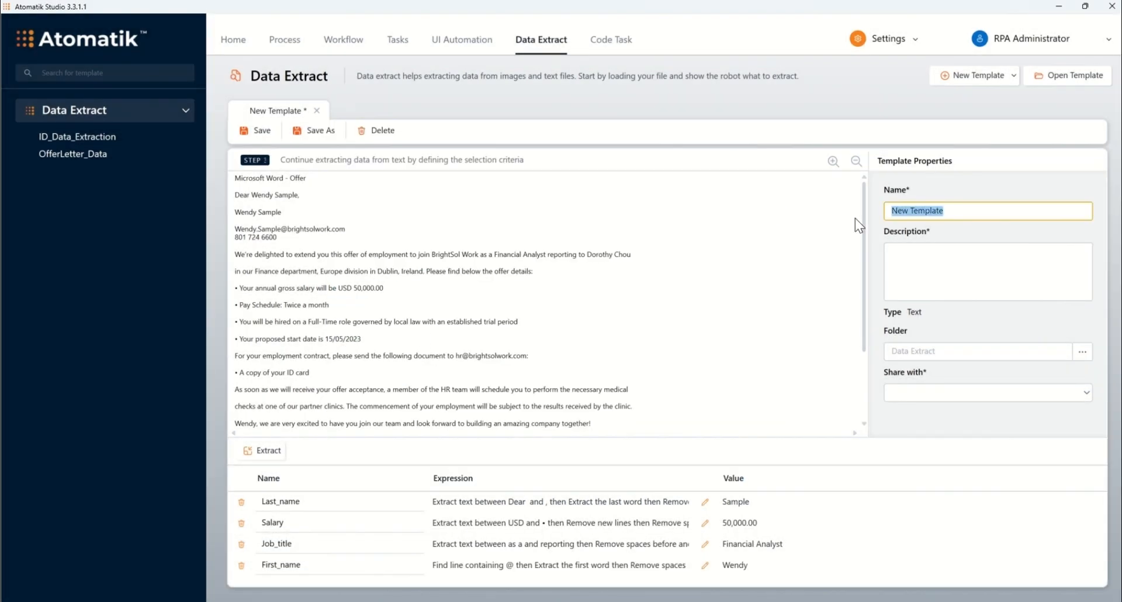
# Name the template OfferLetter_Date, describe it as "Extracting data from offer letters received from the candidates", and save it.
pyautogui.write('OfferLetter')
pyautogui.write('_Date')
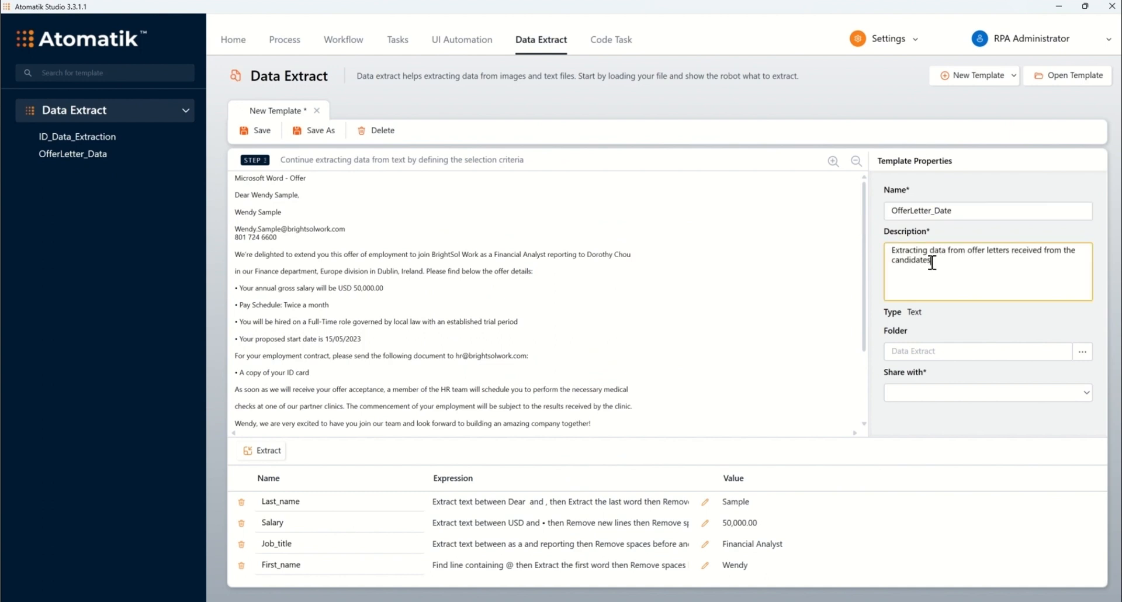
pyautogui.click(257, 130)
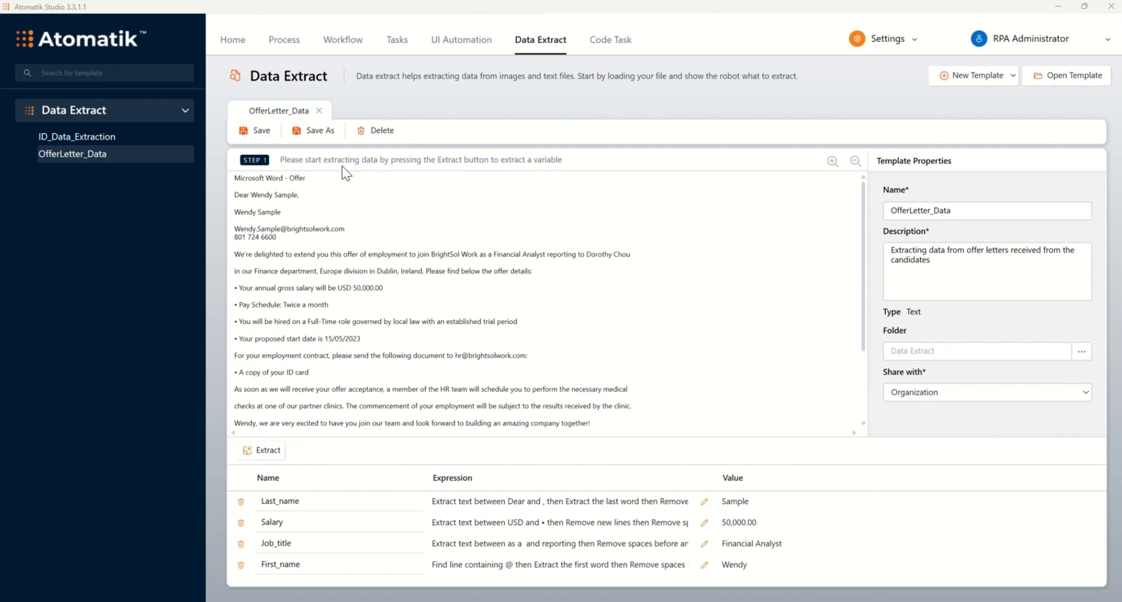
# Create a new workflow named Create employment contracts in General processes, with the prepared description of extracting offer letter data and generating contracts.
pyautogui.click(343, 41)
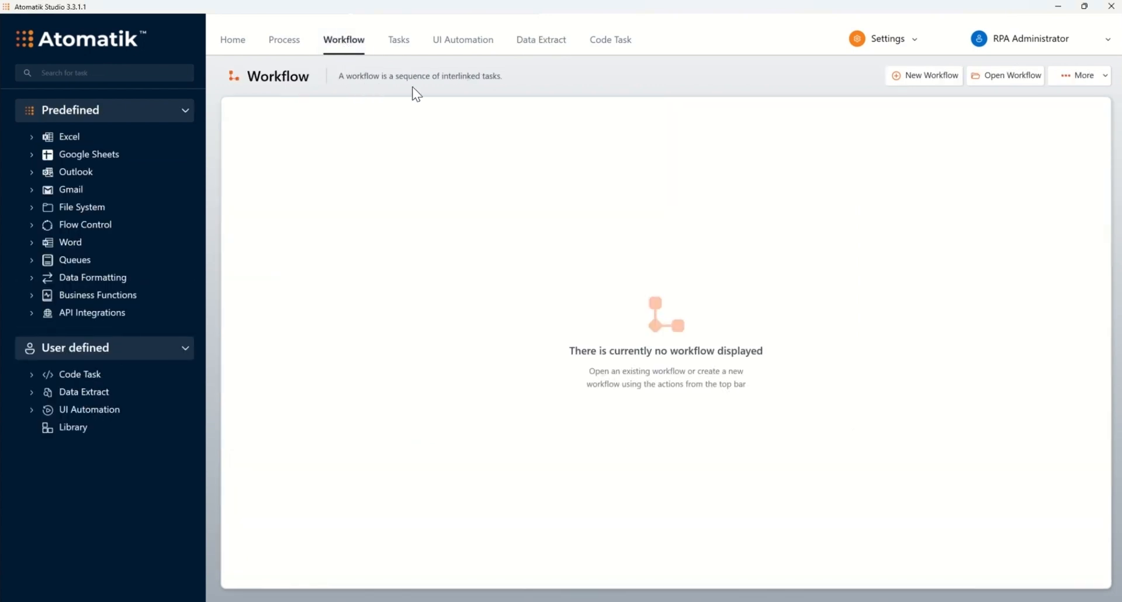
pyautogui.click(906, 79)
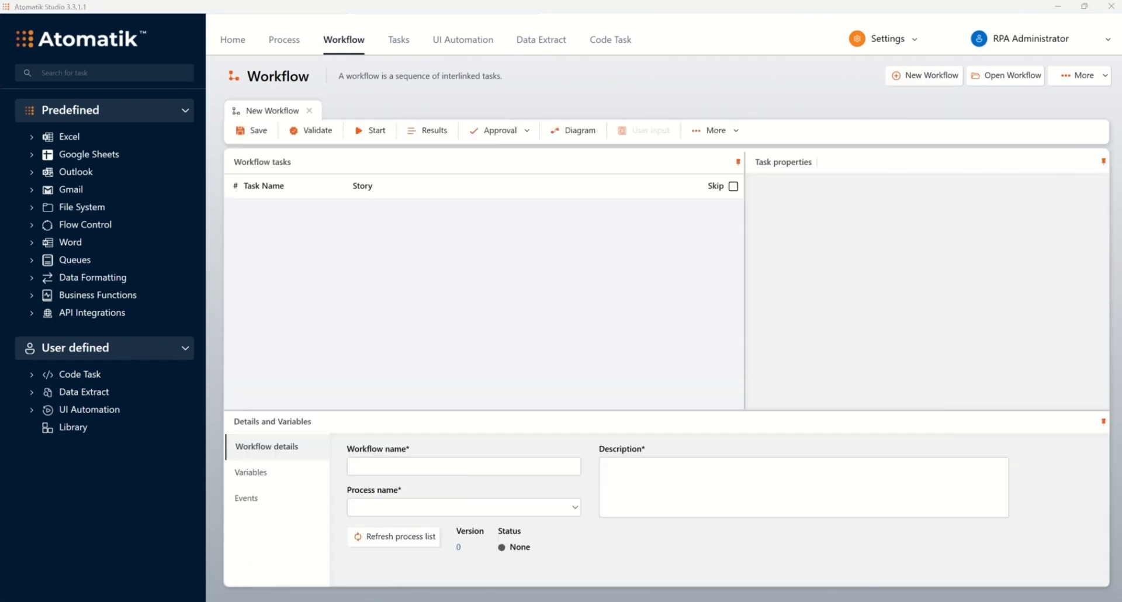
pyautogui.write('Create employment contracts')
pyautogui.click(717, 472)
pyautogui.write('Having 2 signed offer letters received from the candidates, the "Data Extract" tool will extract valid and mandatory information in order to have contracts ready to be sent.  With the data pulled, the robot will create contracts for the 2 candidates. Then the contracts will get updated with personalized data for each candidate and have them ready for the next step in the onboarding process.')
pyautogui.click(575, 506)
pyautogui.click(388, 532)
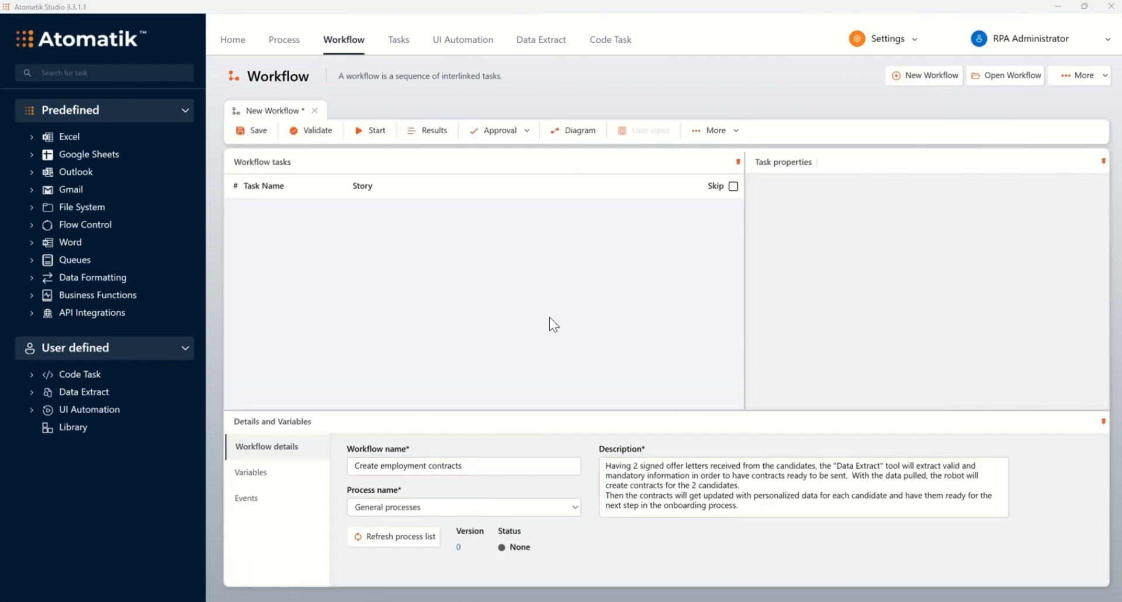
# Search the tasks for "get files" and add Get Files From Folder as the first workflow task.
pyautogui.click(151, 71)
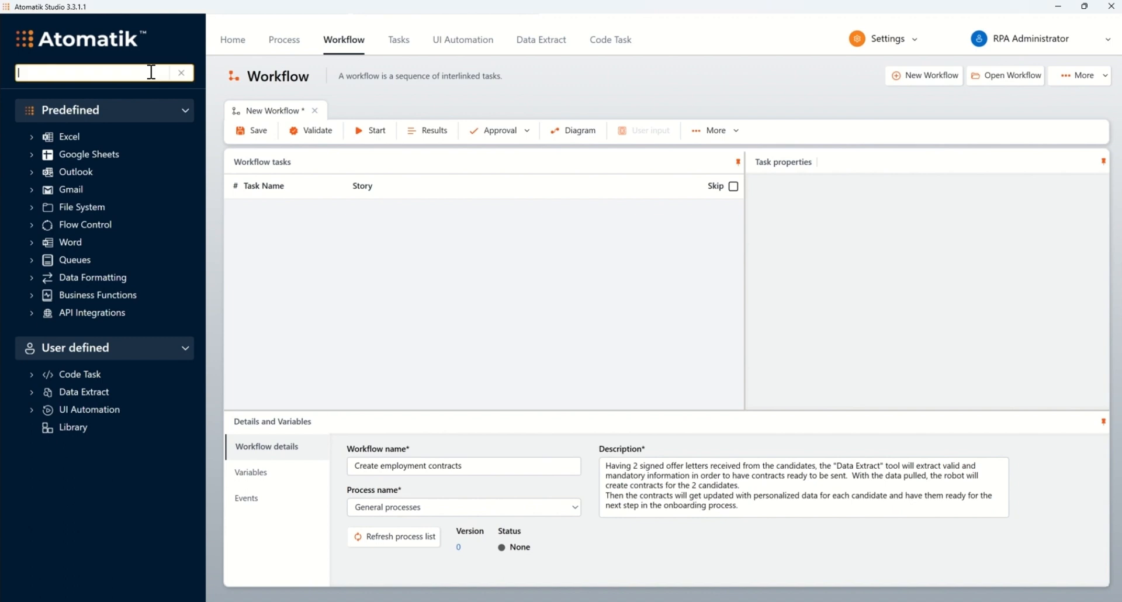
pyautogui.write('get files')
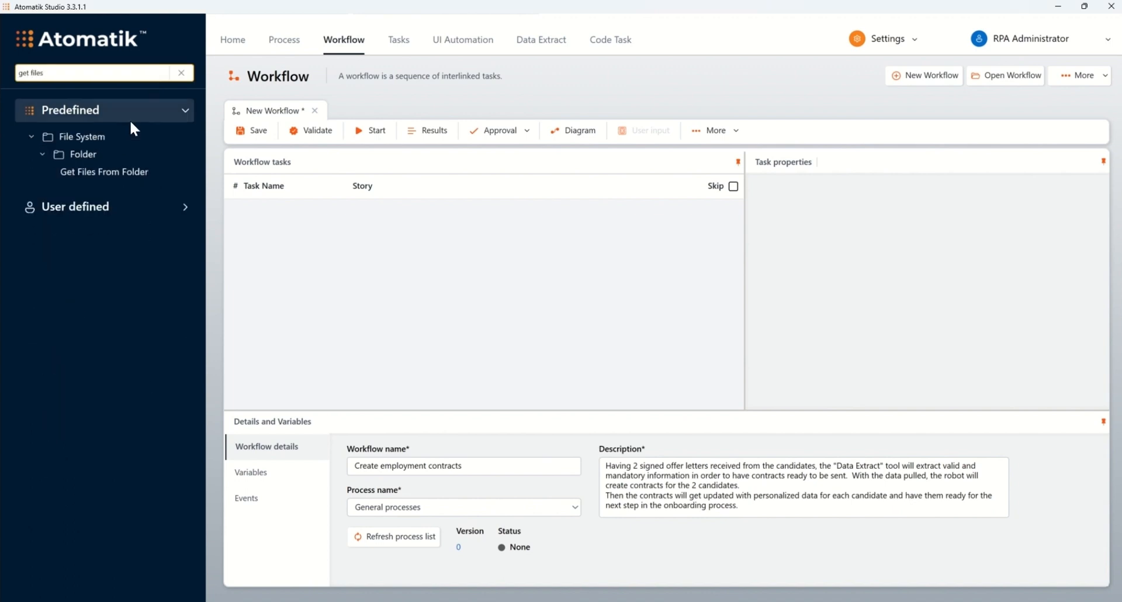
pyautogui.moveTo(106, 174); pyautogui.dragTo(338, 230)
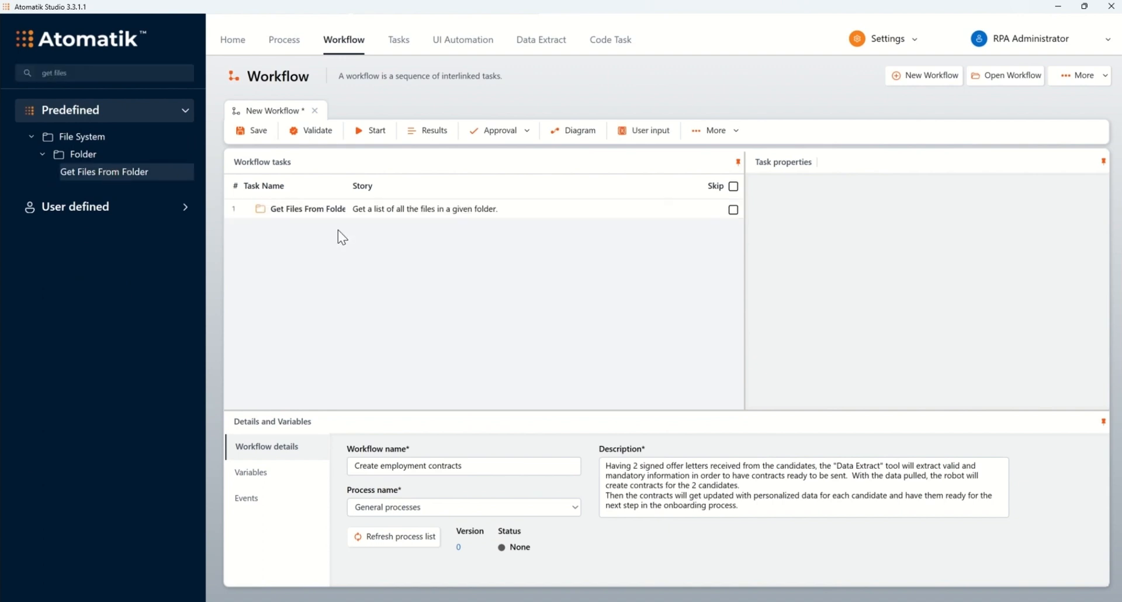
# Set the Get Files From Folder task's folder path to the Offer Letters folder under C:\ProgramData\Atomatik\RPADrive\InputFiles\Offer Letter Data Processing.
pyautogui.click(564, 212)
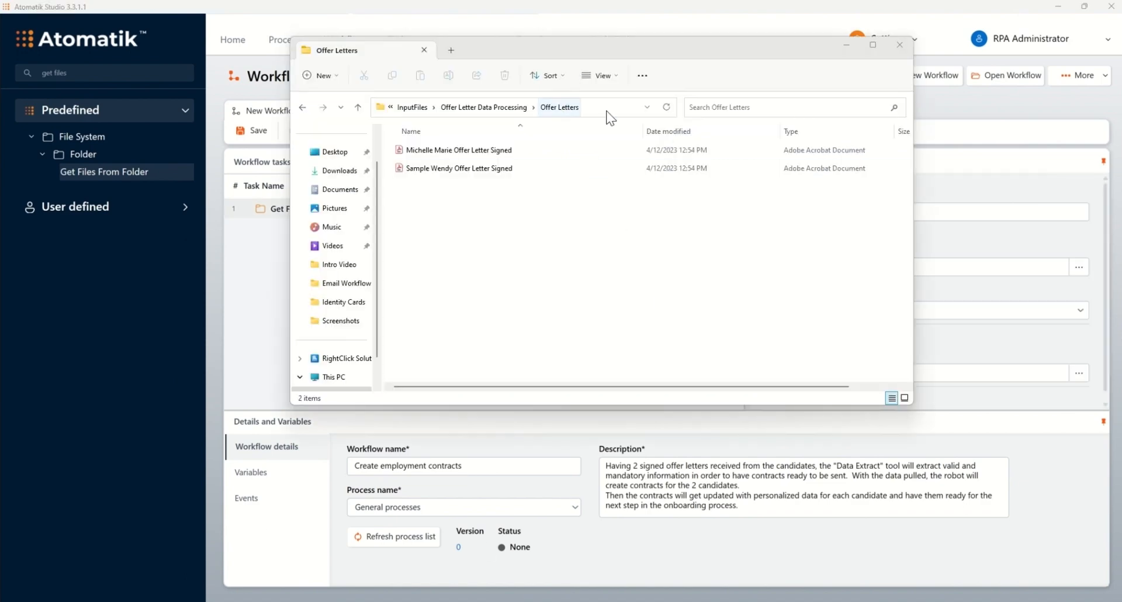
pyautogui.click(606, 110)
pyautogui.click(921, 266)
pyautogui.write('C:\\ProgramData\\Atomatik\\RPADrive\\InputFiles\\Offer Letter Data Processing\\Offer Letters')
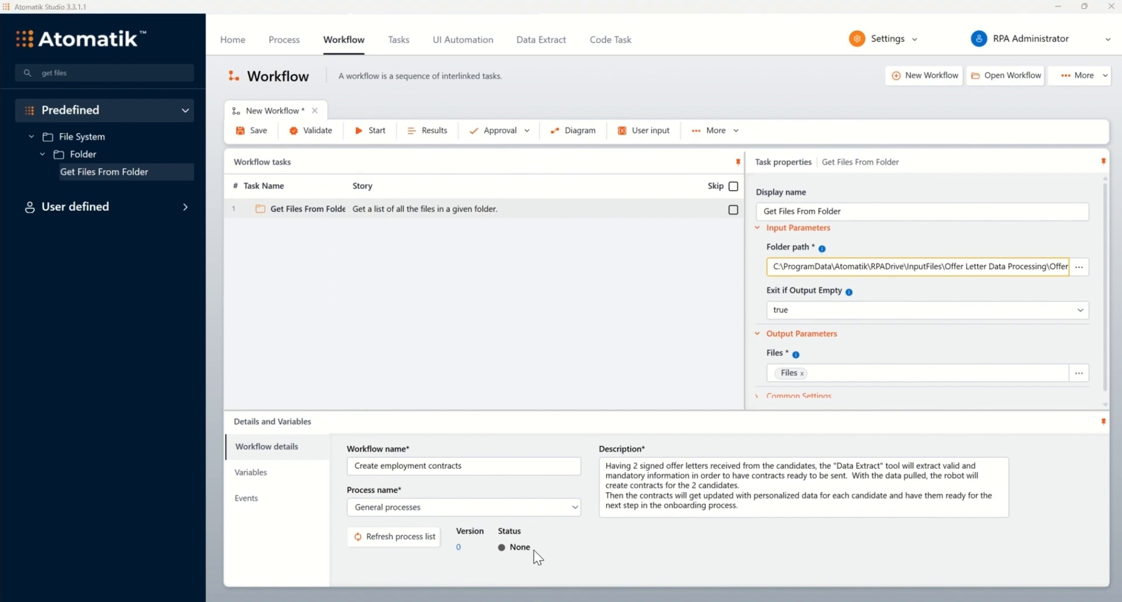
# Check the Files output variable in the workflow's variable list and return to the workflow details.
pyautogui.click(252, 472)
pyautogui.moveTo(403, 475); pyautogui.dragTo(352, 475)
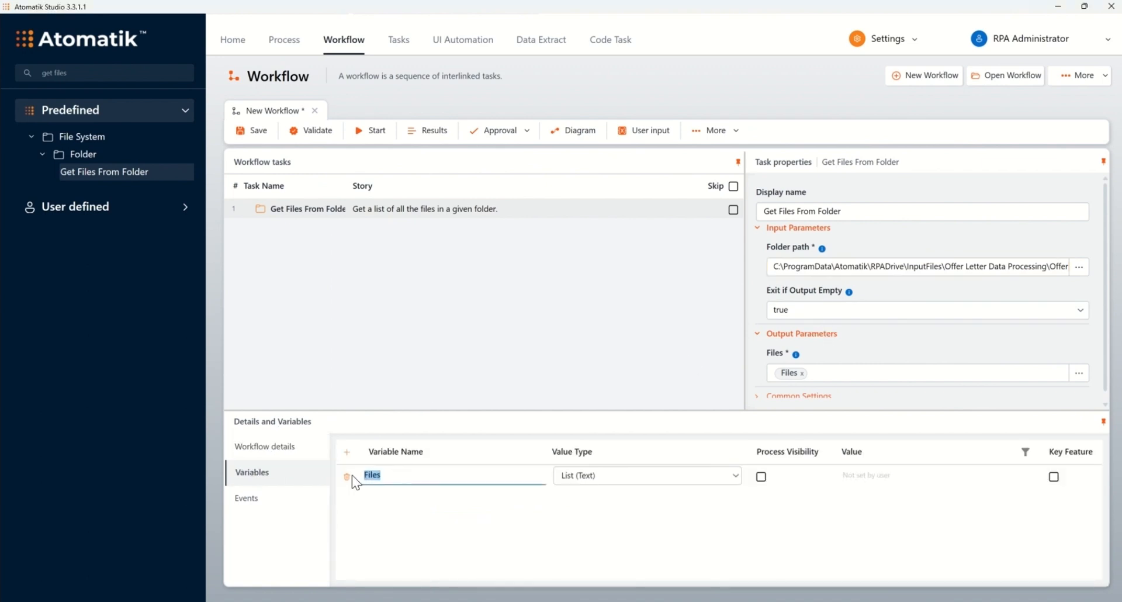
pyautogui.click(263, 450)
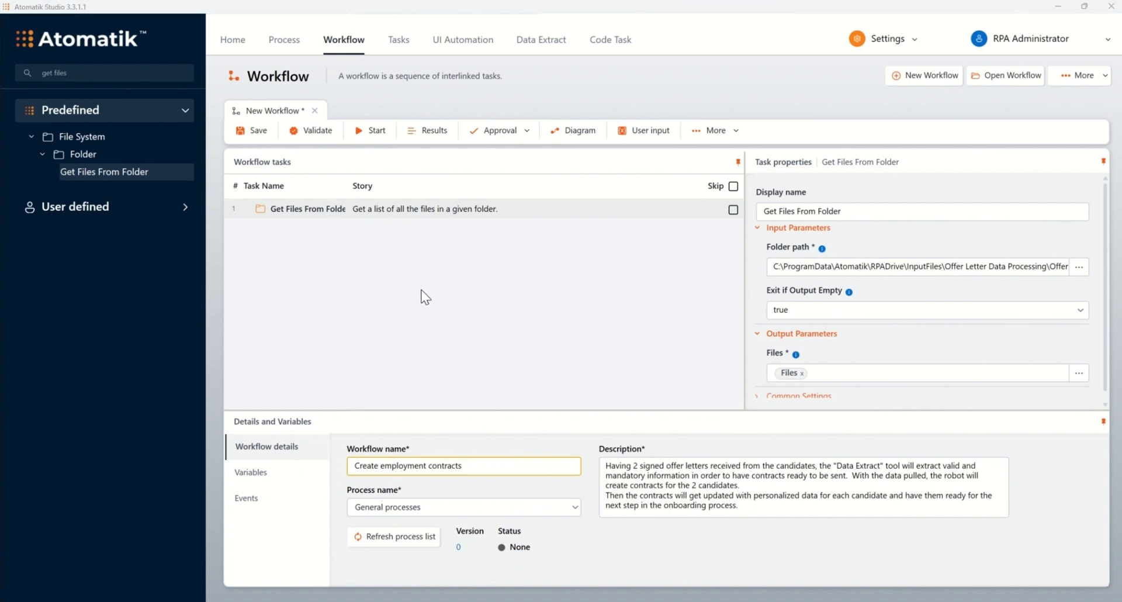
# Search the tasks for "for each" and add the Flow Control For each task below Get Files From Folder.
pyautogui.click(169, 73)
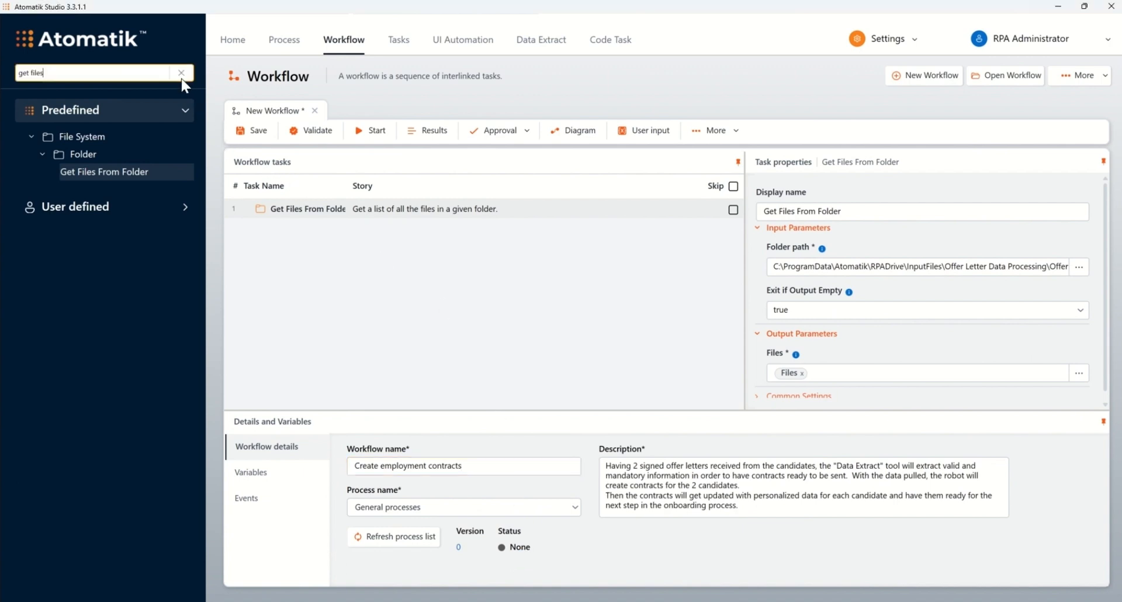
pyautogui.click(181, 73)
pyautogui.write('for each')
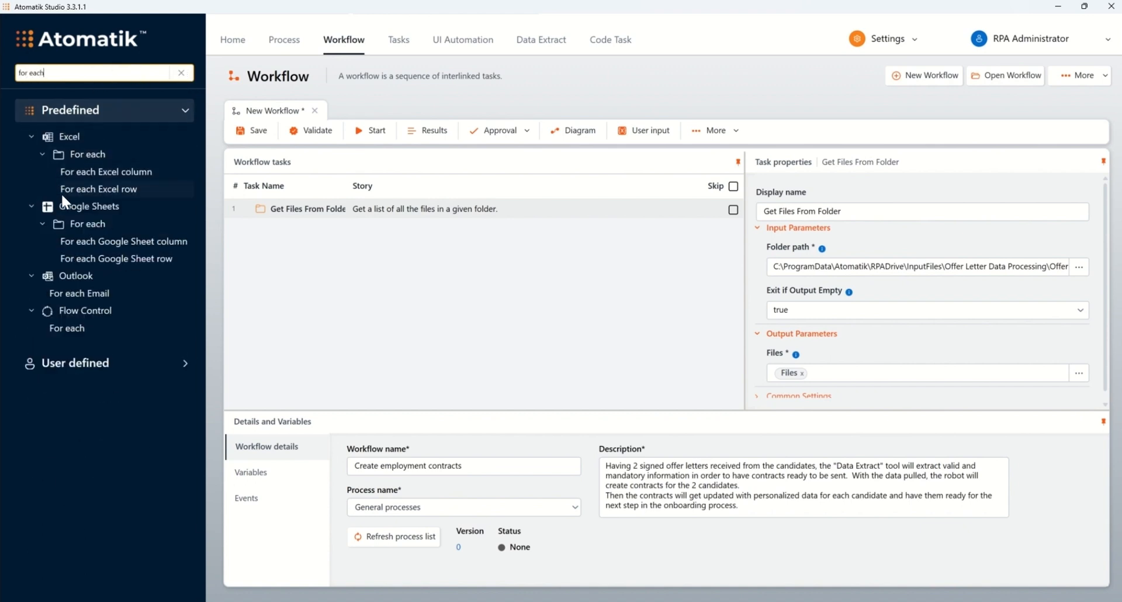
pyautogui.moveTo(61, 329); pyautogui.dragTo(321, 228)
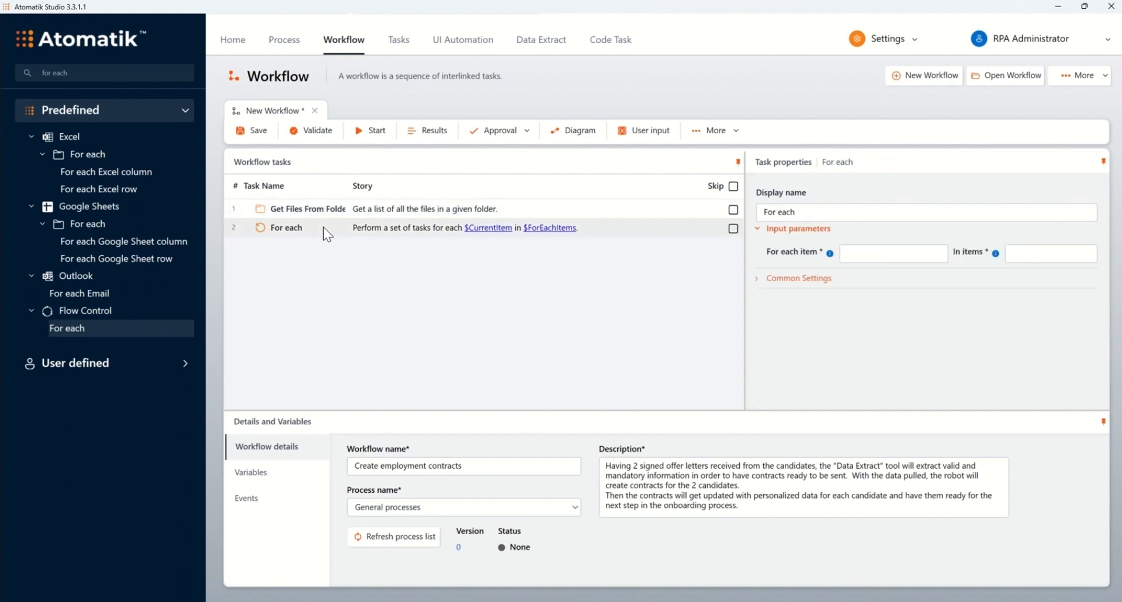
# Create a workflow variable named Unique_Offer_Letter with the Text value type.
pyautogui.click(893, 254)
pyautogui.click(267, 481)
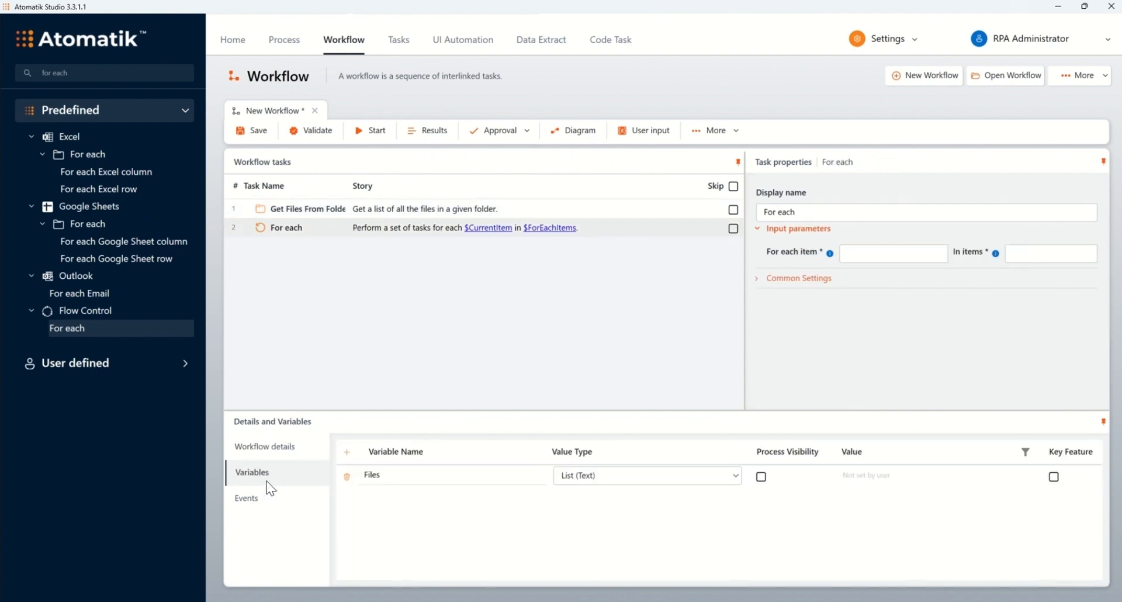
pyautogui.click(345, 451)
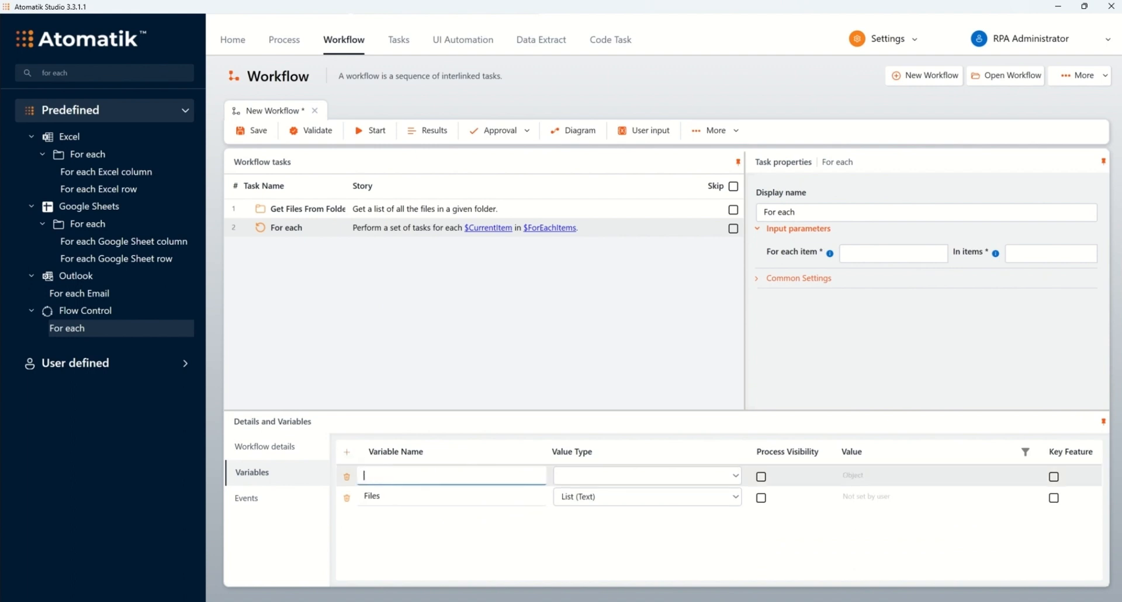
pyautogui.write('Unique_Offer_Letter')
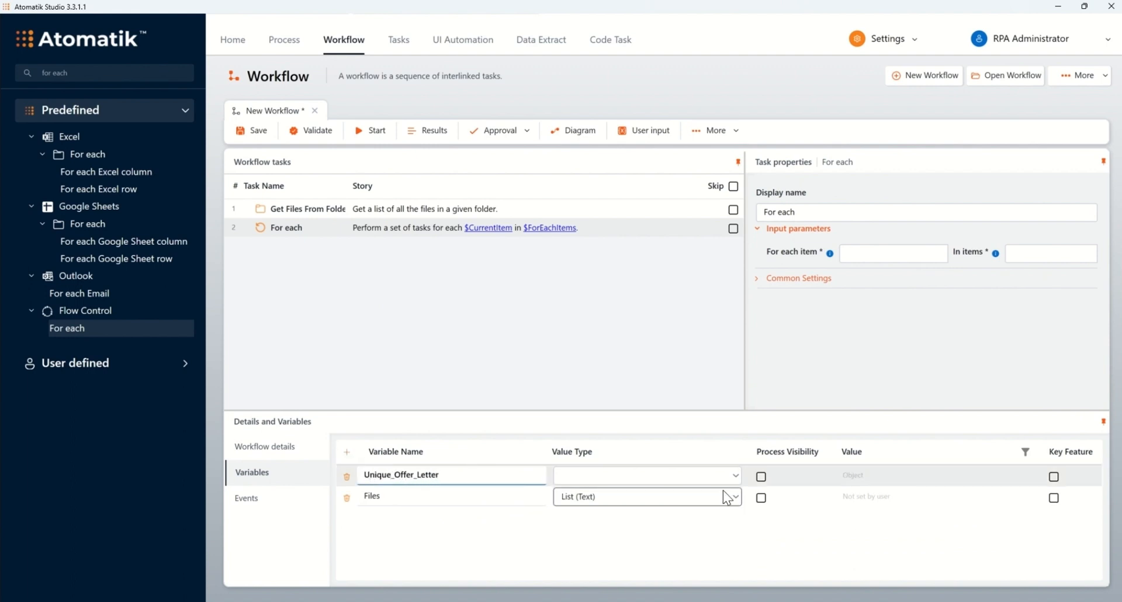
pyautogui.click(733, 476)
pyautogui.scroll(-2, 678, 521)
pyautogui.click(663, 600)
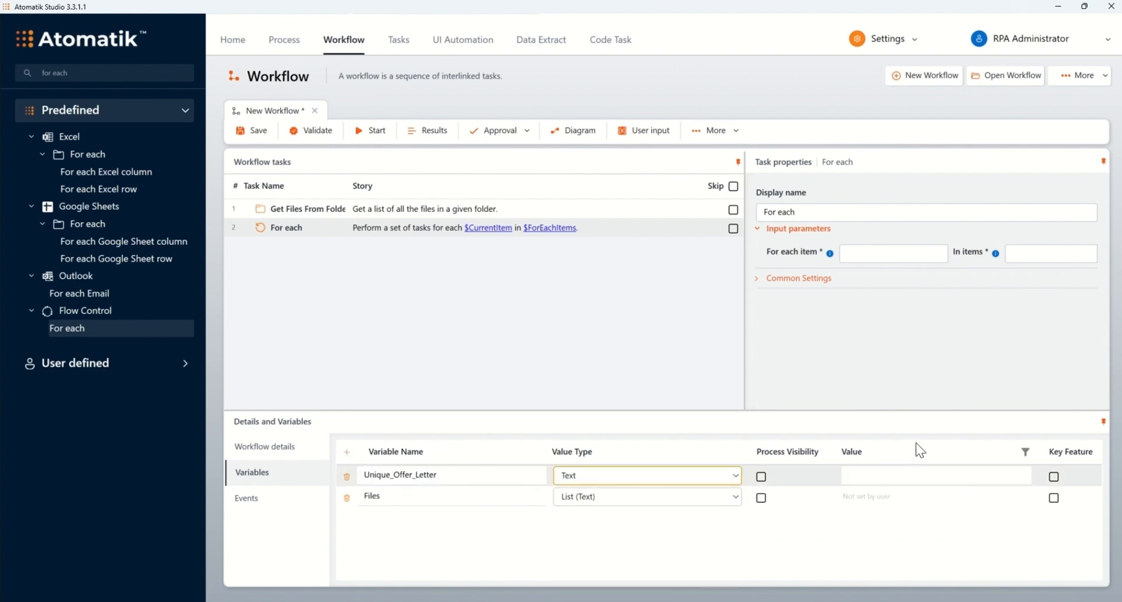
# Set the For each task to iterate over each Unique_Offer_Letter item in the Files variable.
pyautogui.click(903, 254)
pyautogui.write('uni')
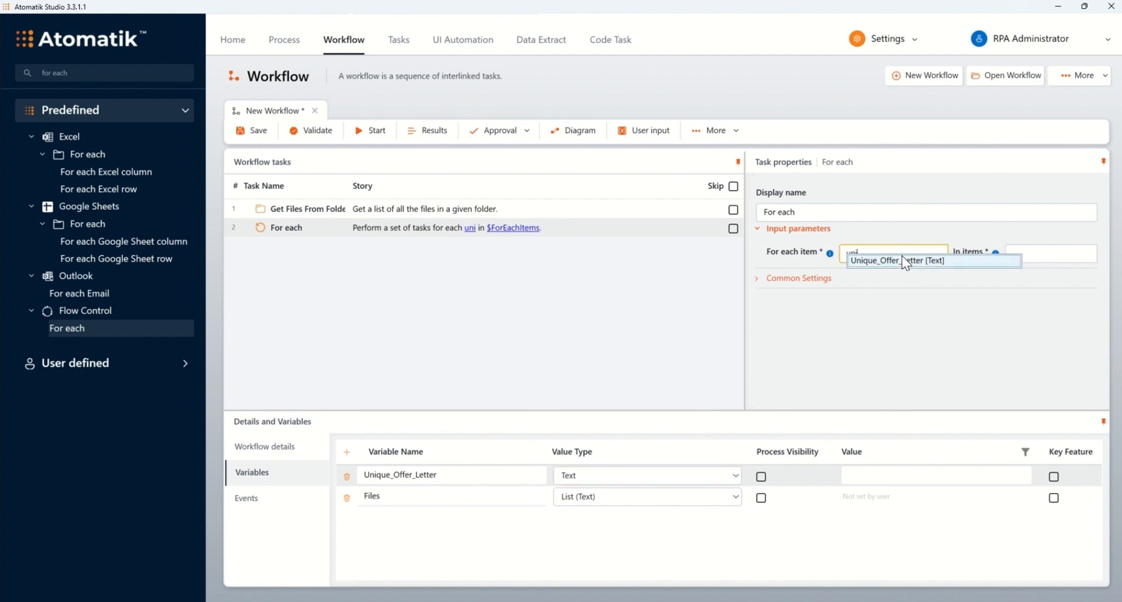
pyautogui.click(881, 264)
pyautogui.doubleClick(374, 498)
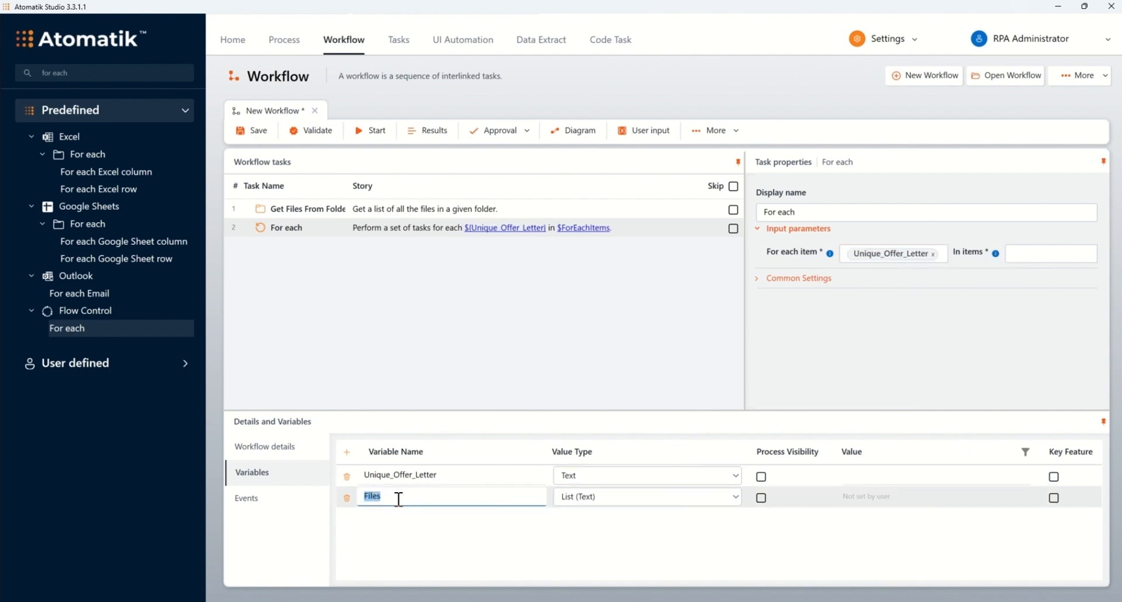
pyautogui.click(1046, 253)
pyautogui.write('Files')
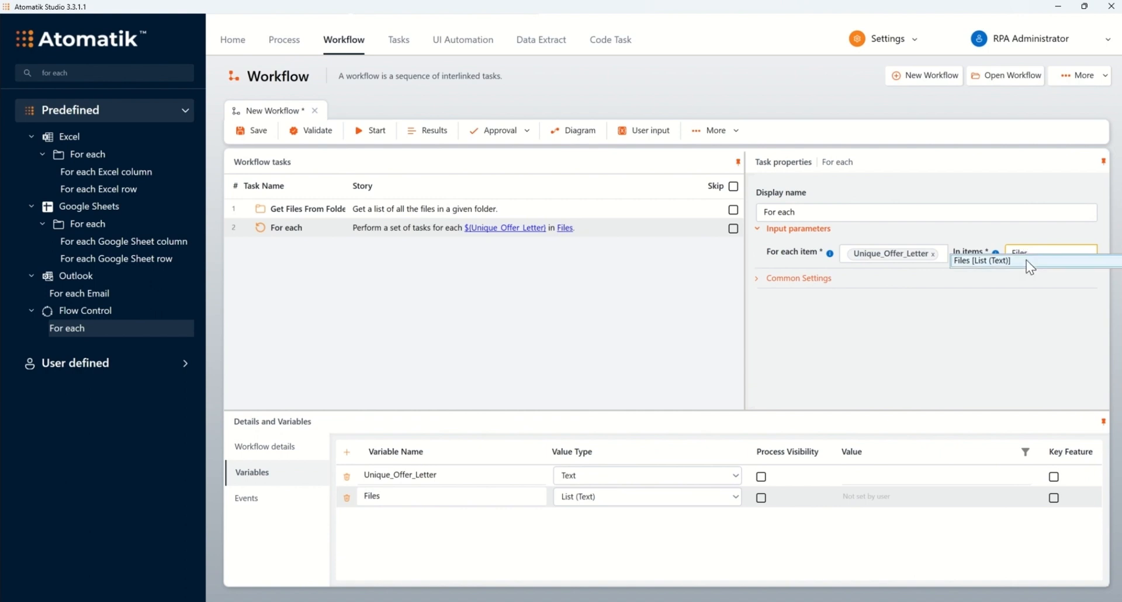
pyautogui.click(1029, 264)
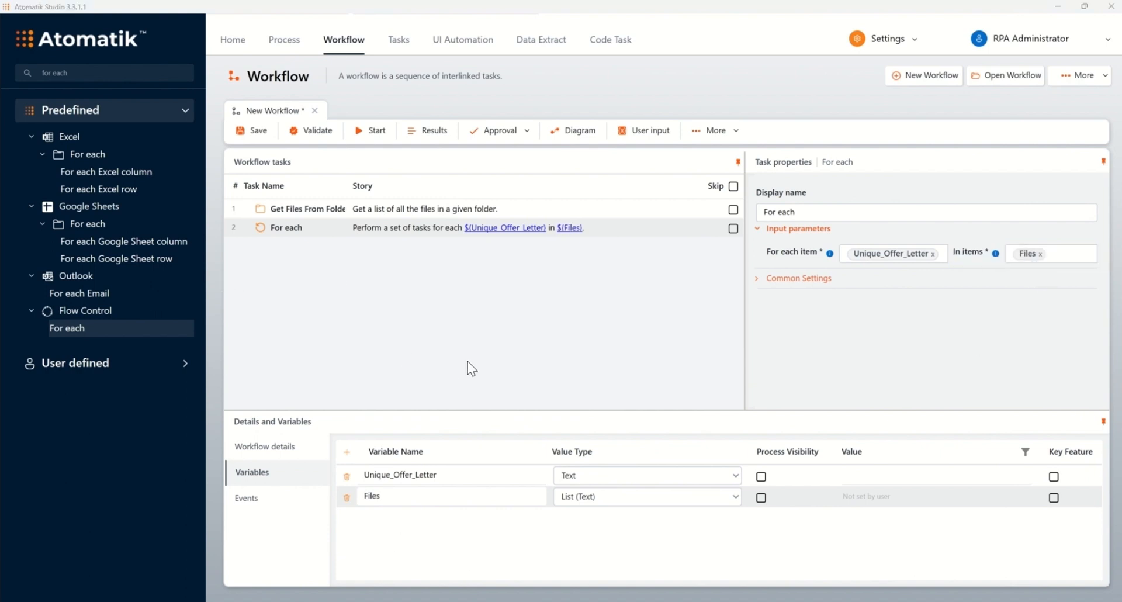
# Clear the task search and add the user-defined OfferLetter_Data extraction task inside the For each loop.
pyautogui.click(182, 73)
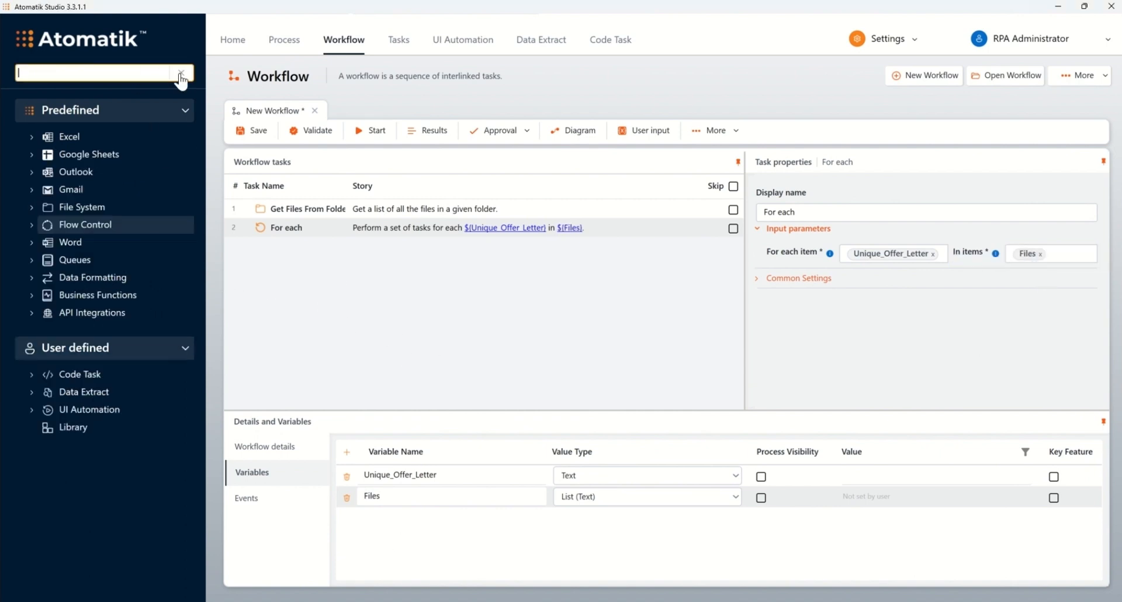
pyautogui.click(31, 393)
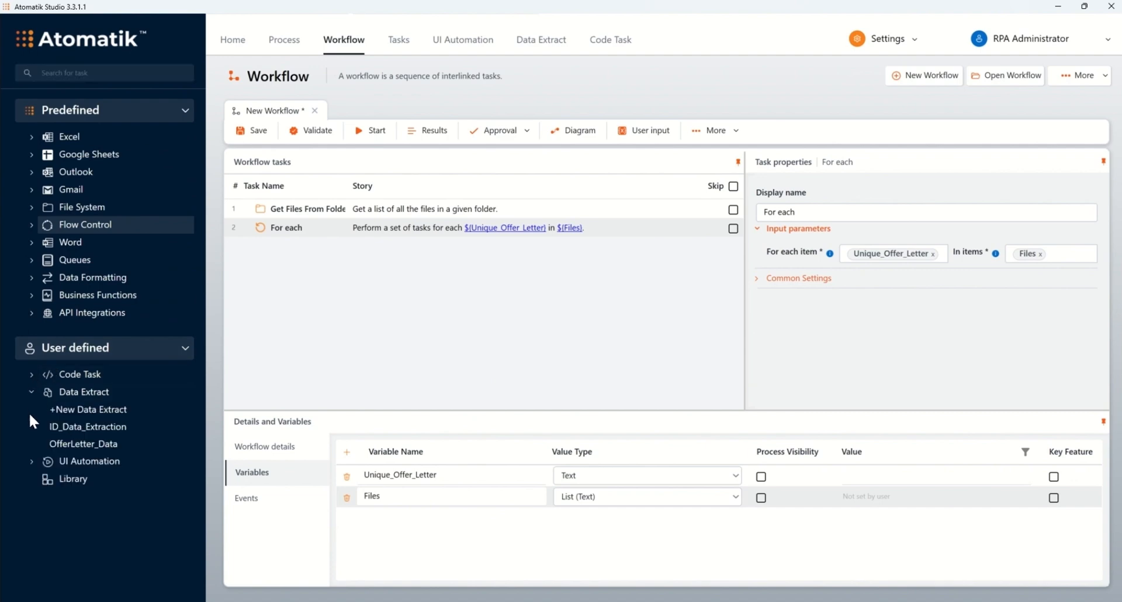
pyautogui.moveTo(71, 446); pyautogui.dragTo(304, 232)
pyautogui.click(339, 242)
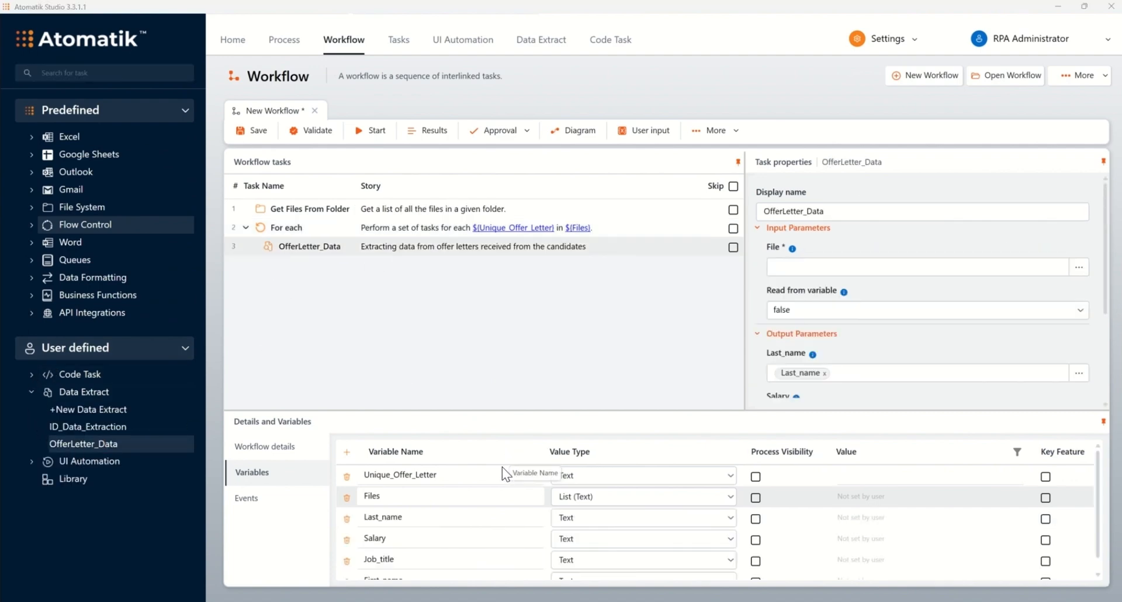
# Assign the Unique_Offer_Letter variable as the OfferLetter_Data task's input file and review its output parameters.
pyautogui.click(533, 480)
pyautogui.moveTo(533, 481); pyautogui.dragTo(903, 270)
pyautogui.scroll(-4, 819, 288)
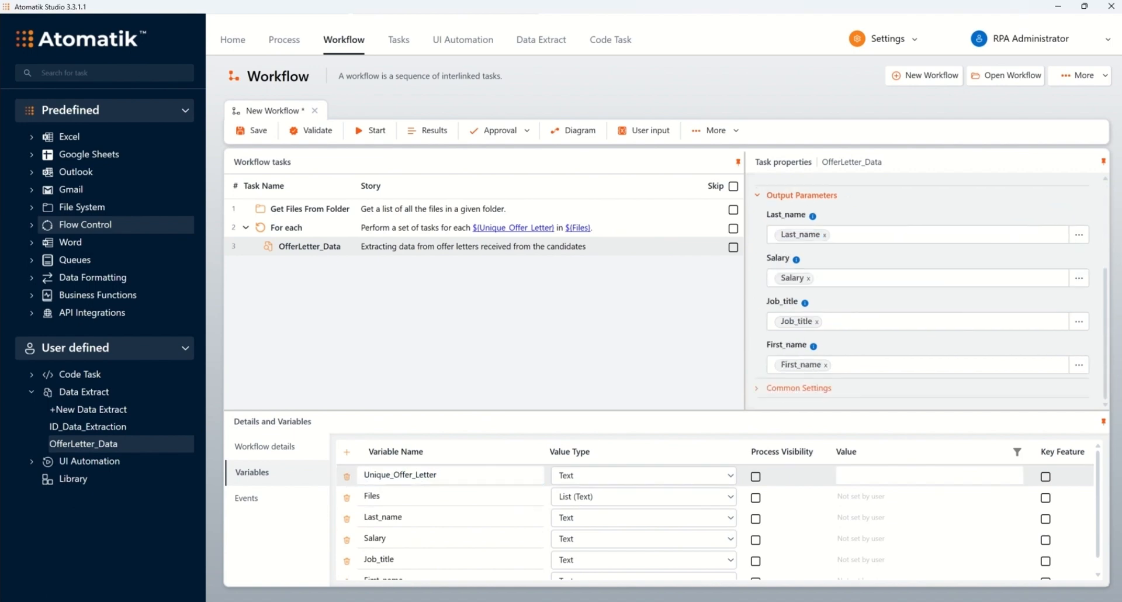
# Search the tasks for "copy file" and add Copy File inside the For each loop below OfferLetter_Data.
pyautogui.click(109, 72)
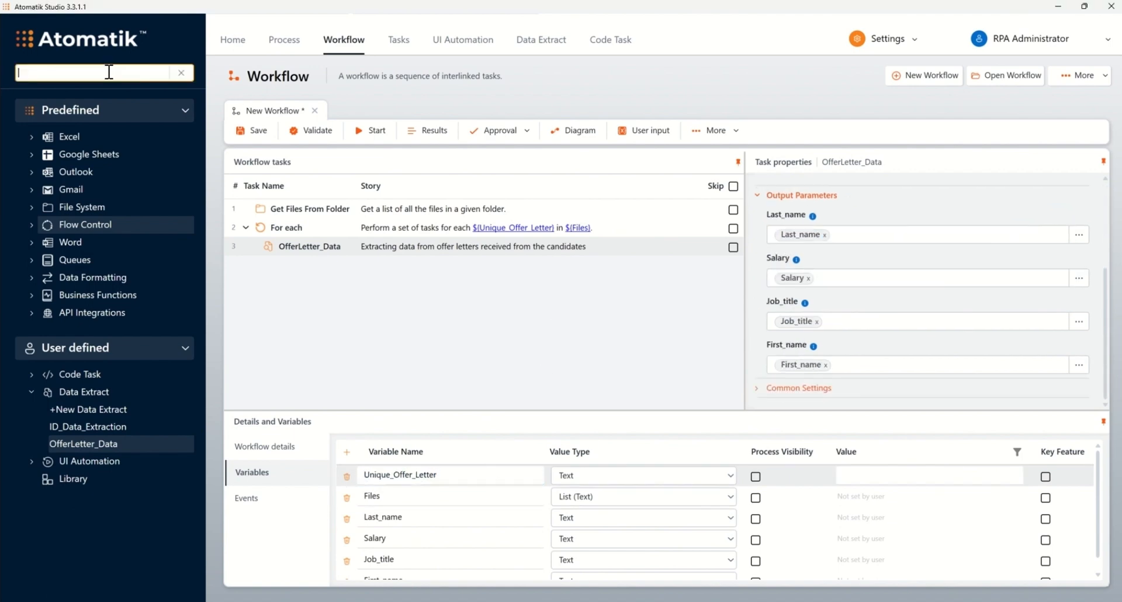
pyautogui.write('copy file')
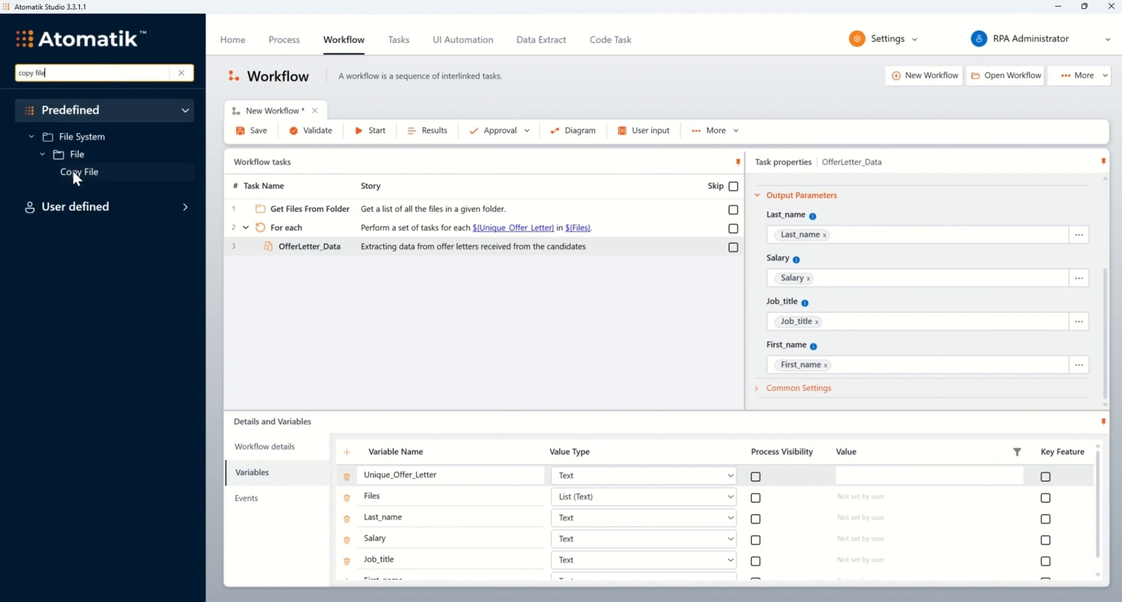
pyautogui.moveTo(72, 169); pyautogui.dragTo(313, 225)
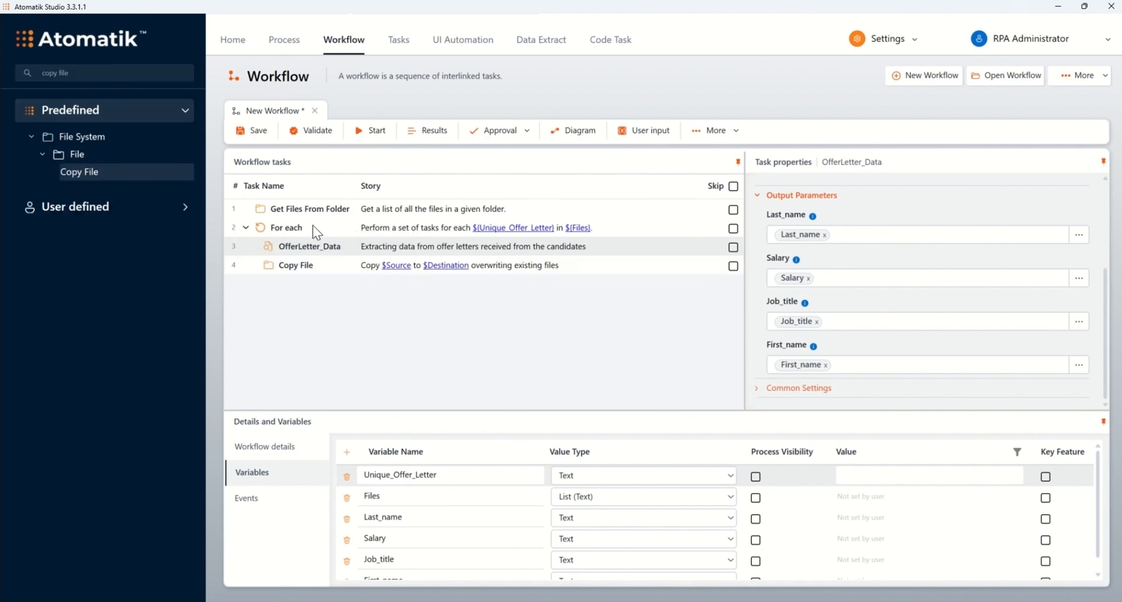
# Set the Copy File task's file path to the Contract Template document in the Contracts folder.
pyautogui.click(347, 269)
pyautogui.click(1087, 268)
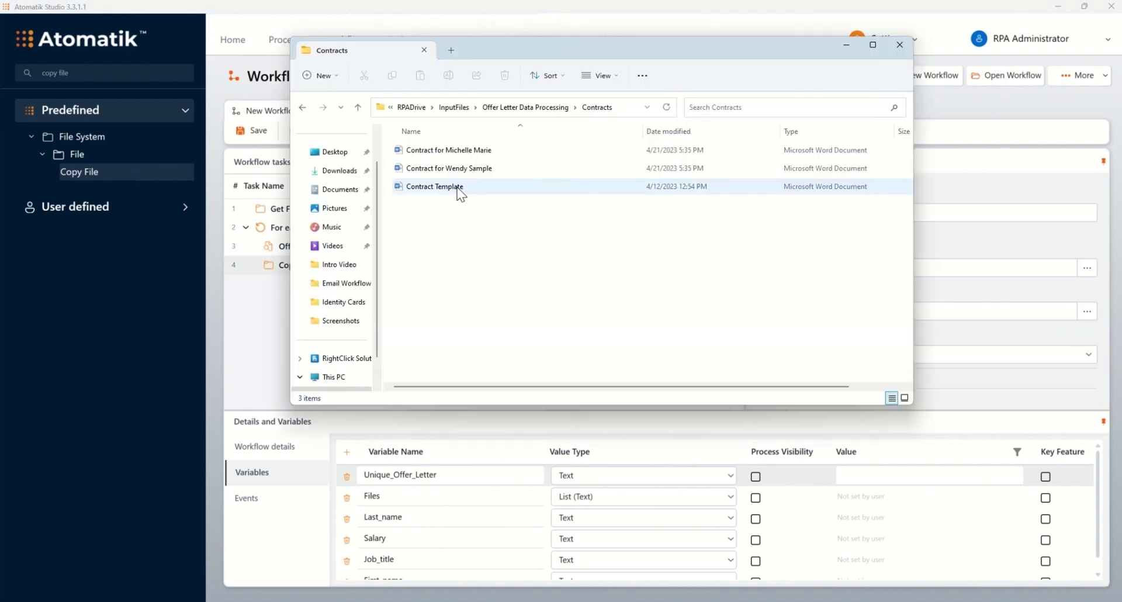
pyautogui.doubleClick(458, 189)
# Enter the Contracts folder path as the Copy File destination and extend it with \Contract For\ before the .docx extension.
pyautogui.click(910, 311)
pyautogui.hotkey('ctrl', 'v')
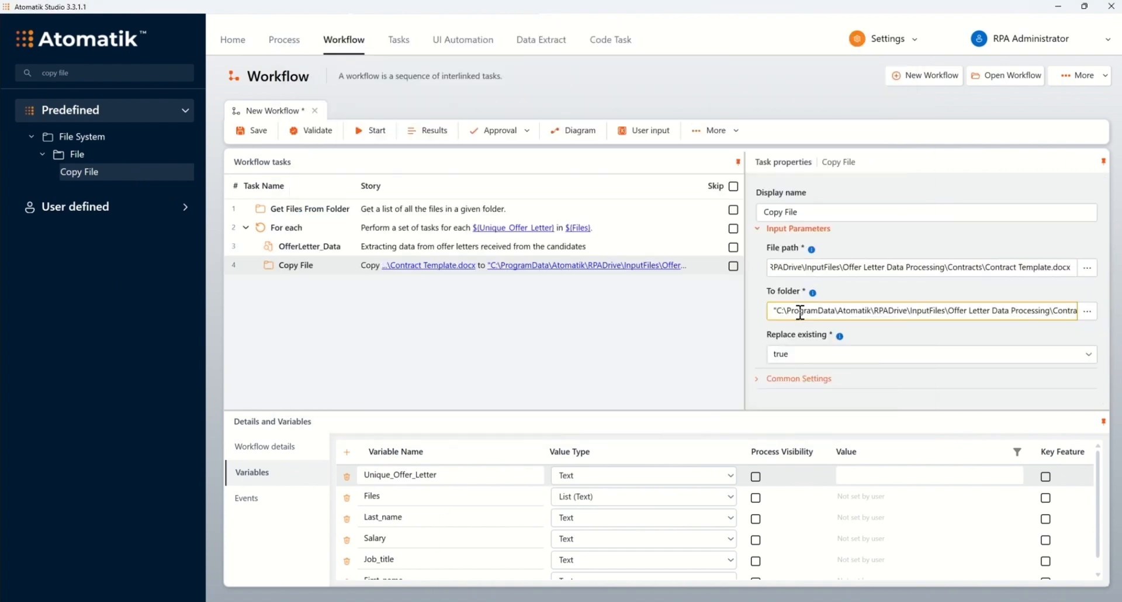
pyautogui.click(1035, 310)
pyautogui.press('BackSpace')
pyautogui.press('BackSpace')
pyautogui.press('BackSpace')
pyautogui.press('BackSpace')
pyautogui.press('BackSpace')
pyautogui.press('BackSpace')
pyautogui.press('BackSpace')
pyautogui.press('BackSpace')
pyautogui.press('BackSpace')
pyautogui.press('BackSpace')
pyautogui.press('BackSpace')
pyautogui.press('BackSpace')
pyautogui.press('BackSpace')
pyautogui.press('BackSpace')
pyautogui.press('BackSpace')
pyautogui.press('BackSpace')
pyautogui.press('BackSpace')
pyautogui.press('BackSpace')
pyautogui.write('\\Contract For\\')
# Insert the First_name and Last_name variables, separated by an underscore, before .docx in the Copy File destination.
pyautogui.rightClick(985, 312)
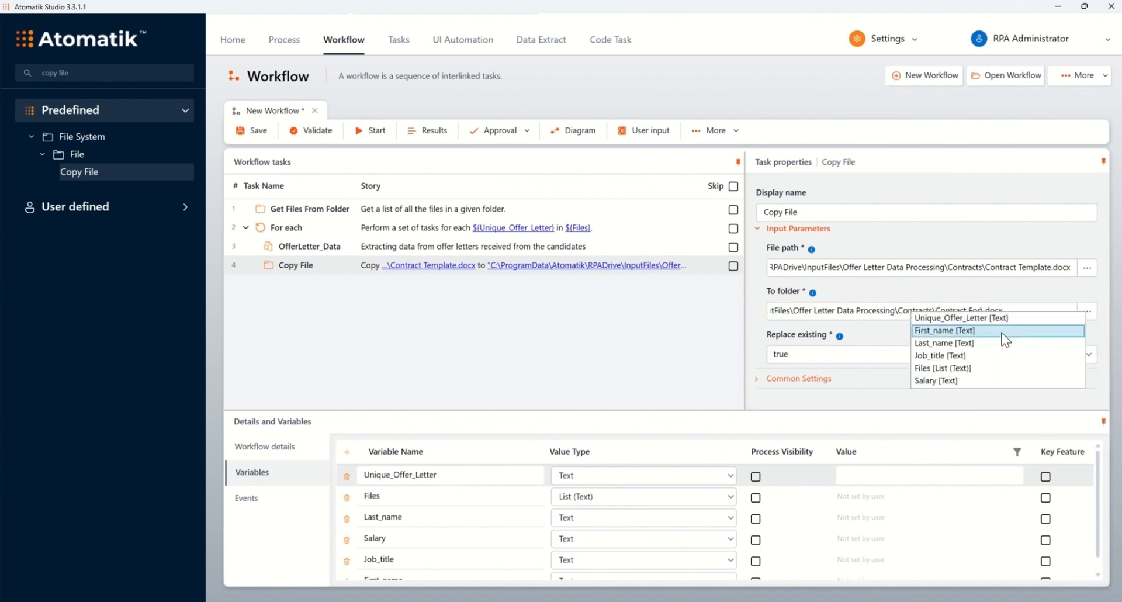
pyautogui.click(1002, 332)
pyautogui.rightClick(1037, 312)
pyautogui.click(1019, 343)
pyautogui.click(1039, 316)
pyautogui.press('End')
pyautogui.click(995, 310)
pyautogui.write('_')
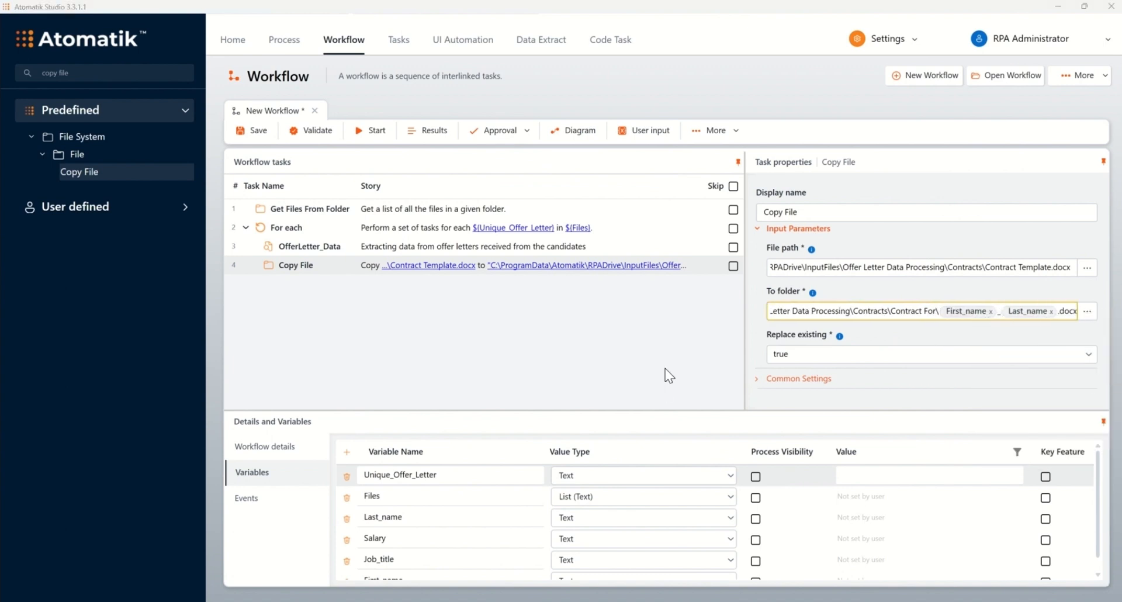
# Search the tasks for "replace" and add Replace in File below Copy File in the loop.
pyautogui.click(181, 73)
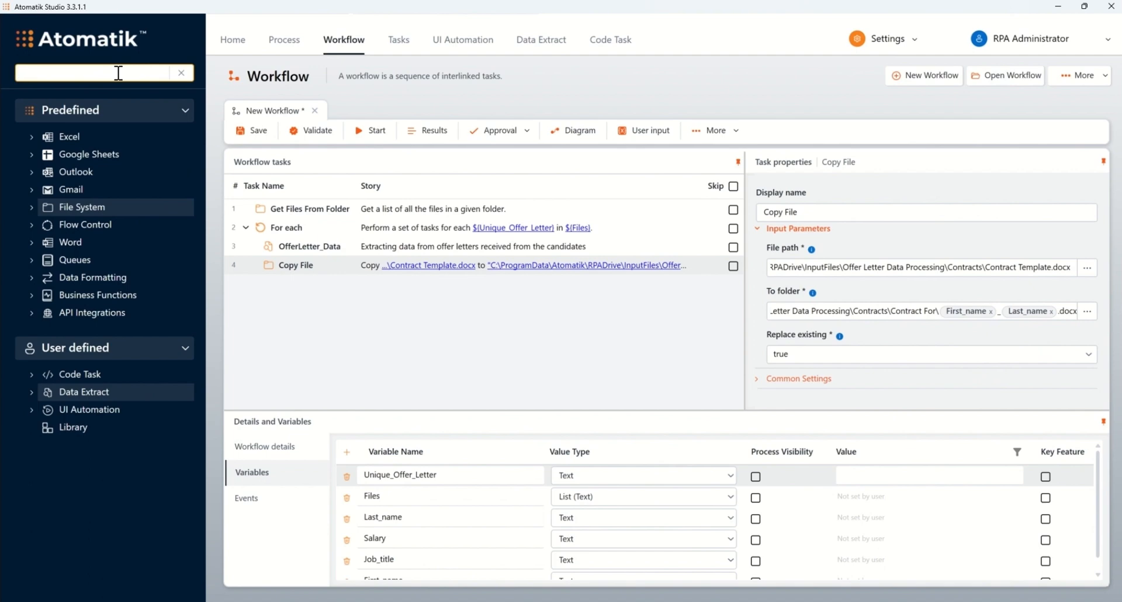
pyautogui.write('replace')
pyautogui.moveTo(105, 172); pyautogui.dragTo(373, 279)
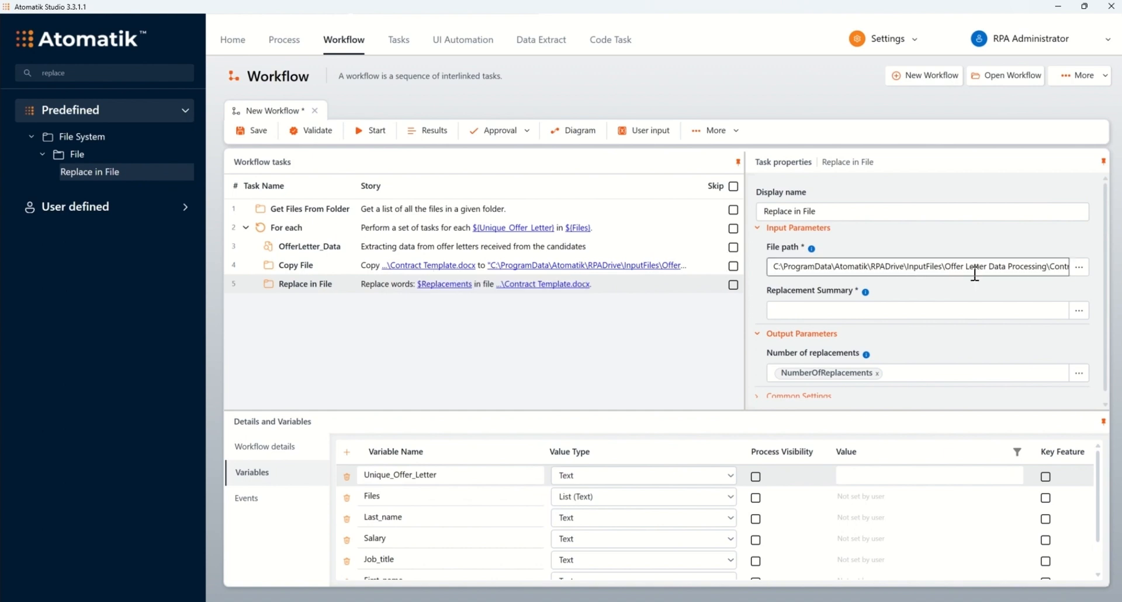
# Set the Replace in File path's ending to Contracts For\ followed by the First_name variable, an underscore, the Last_name variable and .docx.
pyautogui.doubleClick(1006, 270)
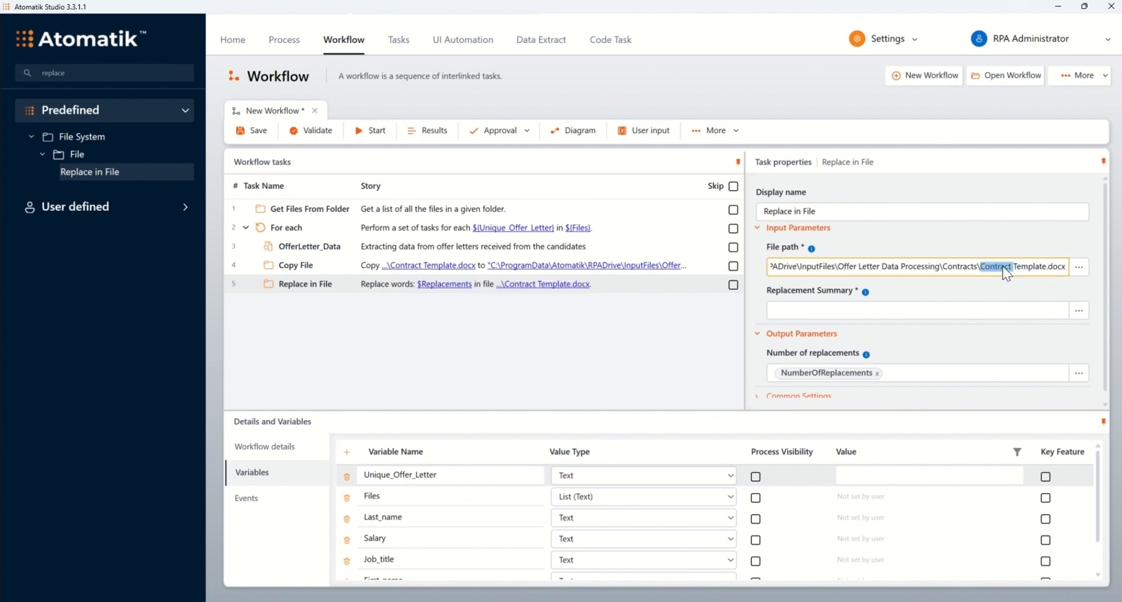
pyautogui.press('BackSpace')
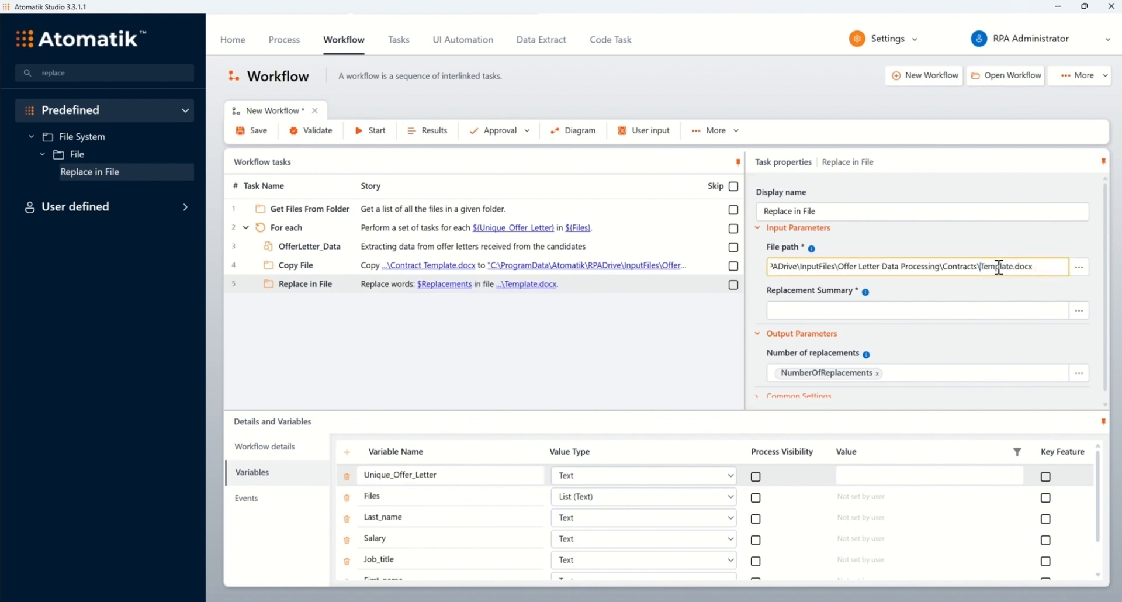
pyautogui.rightClick(985, 274)
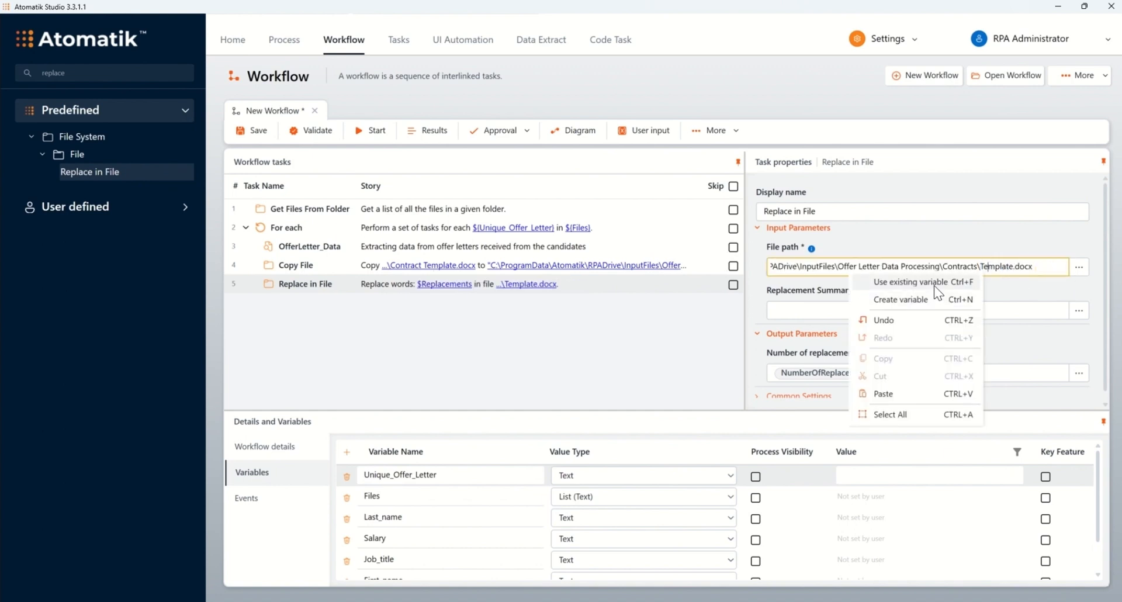
pyautogui.click(934, 285)
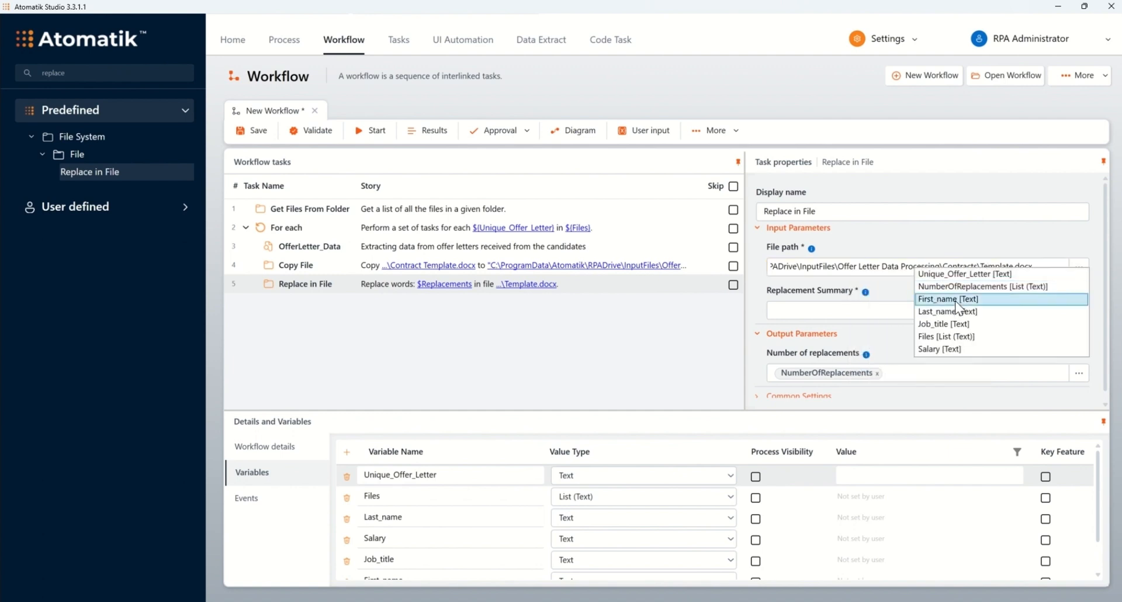
pyautogui.click(954, 299)
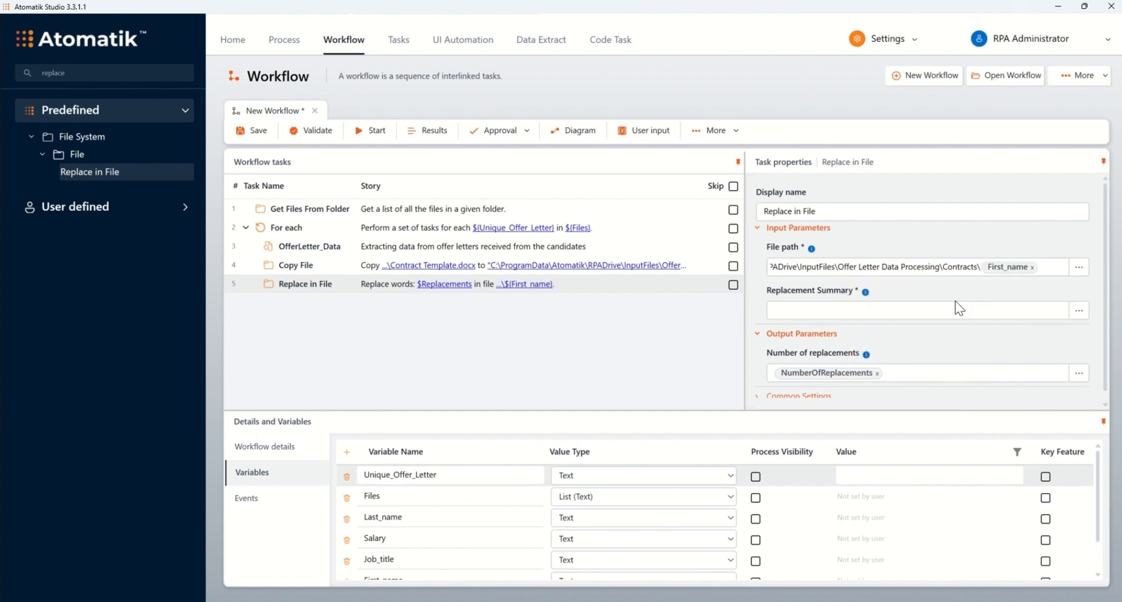
pyautogui.rightClick(1043, 269)
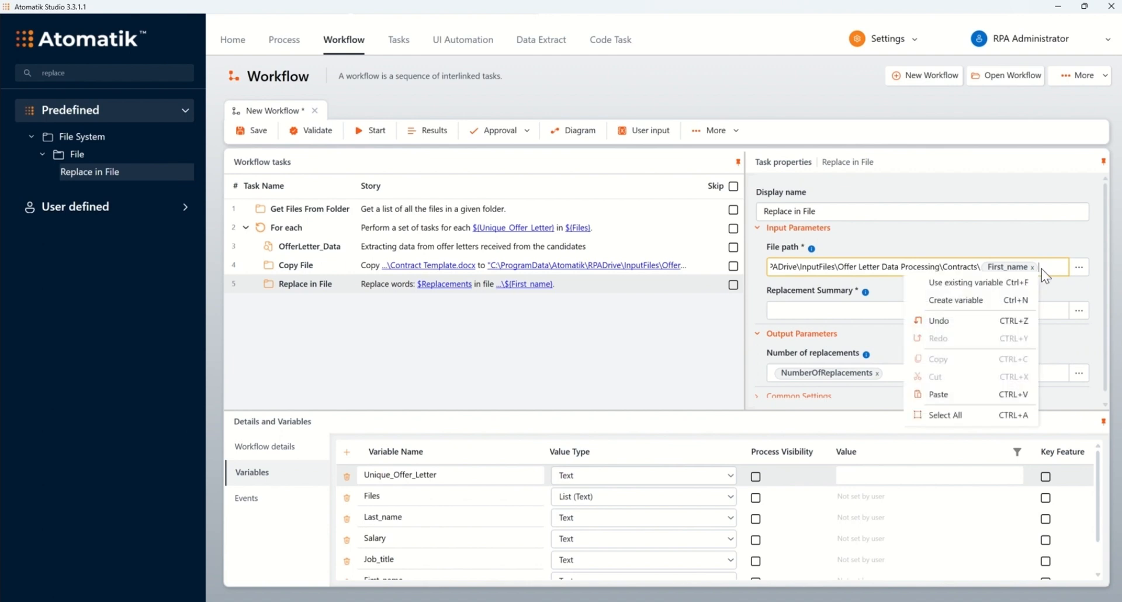
pyautogui.moveTo(996, 283)
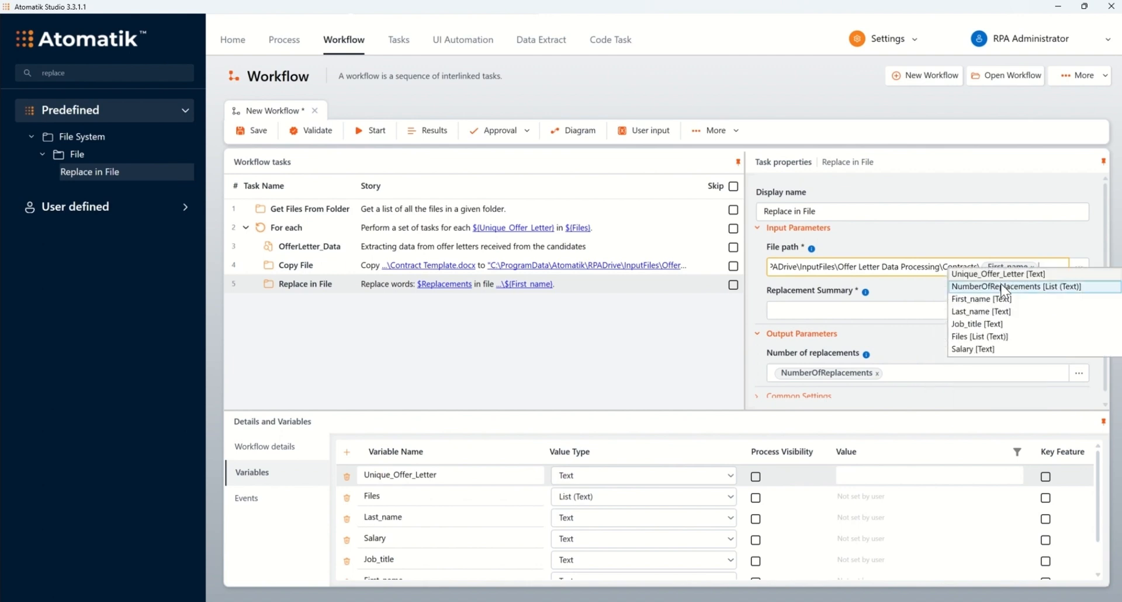
pyautogui.click(1000, 311)
pyautogui.write('.docx')
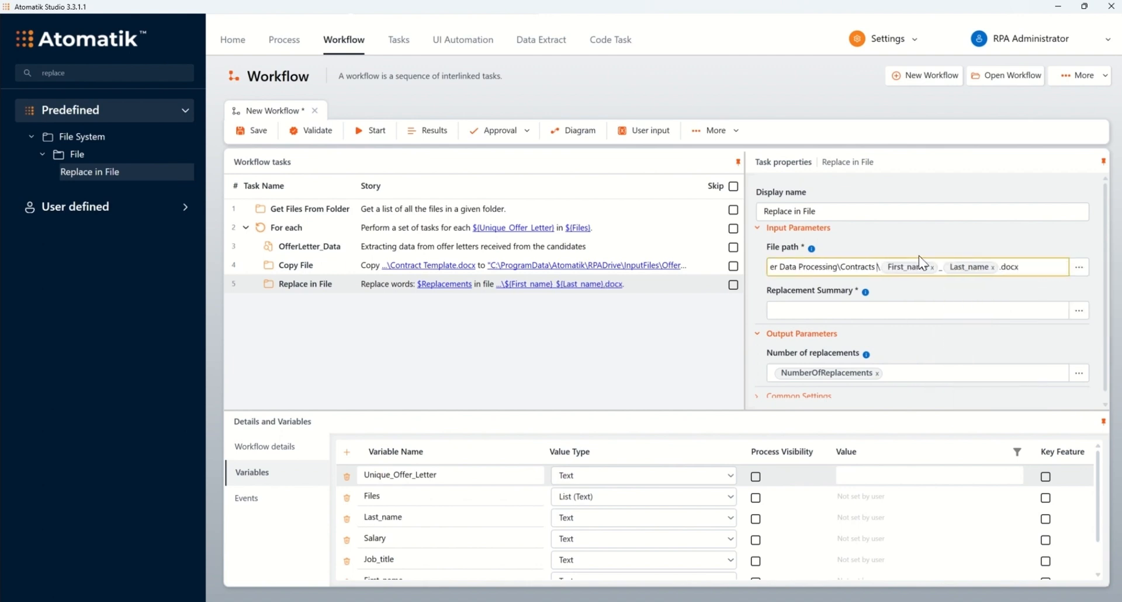
# Switch to the Contract Template document in Word and copy its <First Name> placeholder.
pyautogui.click(940, 310)
pyautogui.click(620, 601)
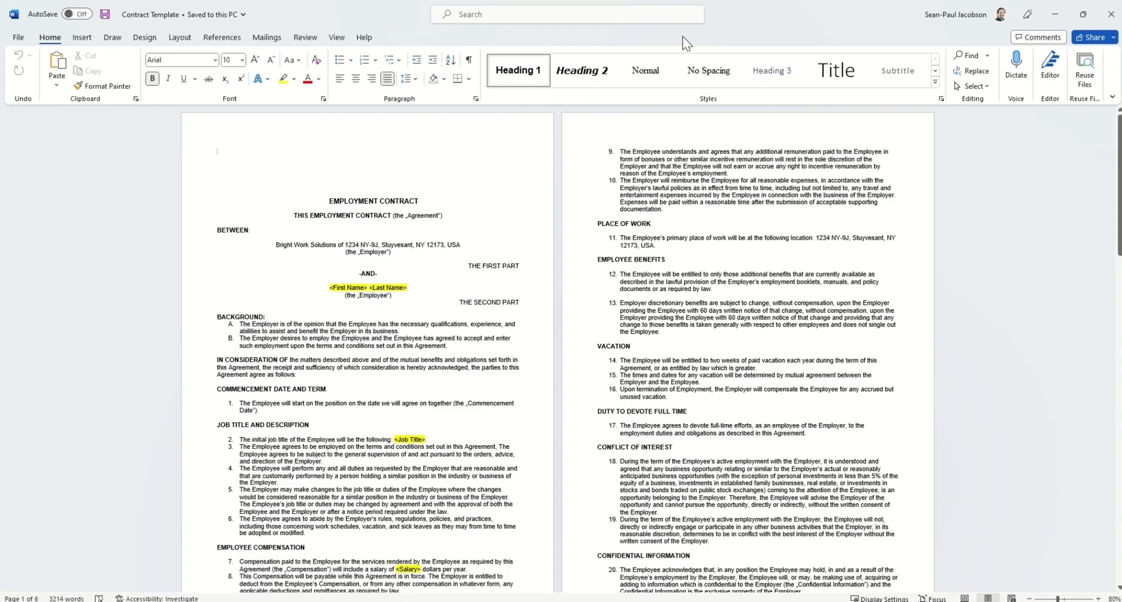
pyautogui.moveTo(329, 288); pyautogui.dragTo(372, 287)
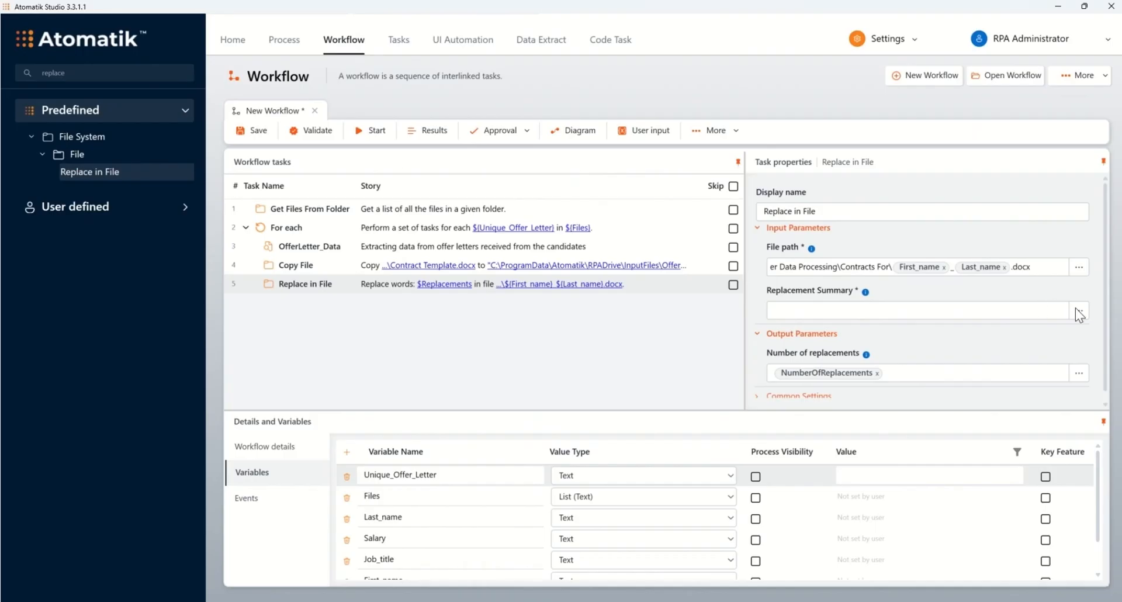
# In the Replace in File task's replacement summary, replace <First Name> by the First_name variable.
pyautogui.click(1079, 310)
pyautogui.click(548, 217)
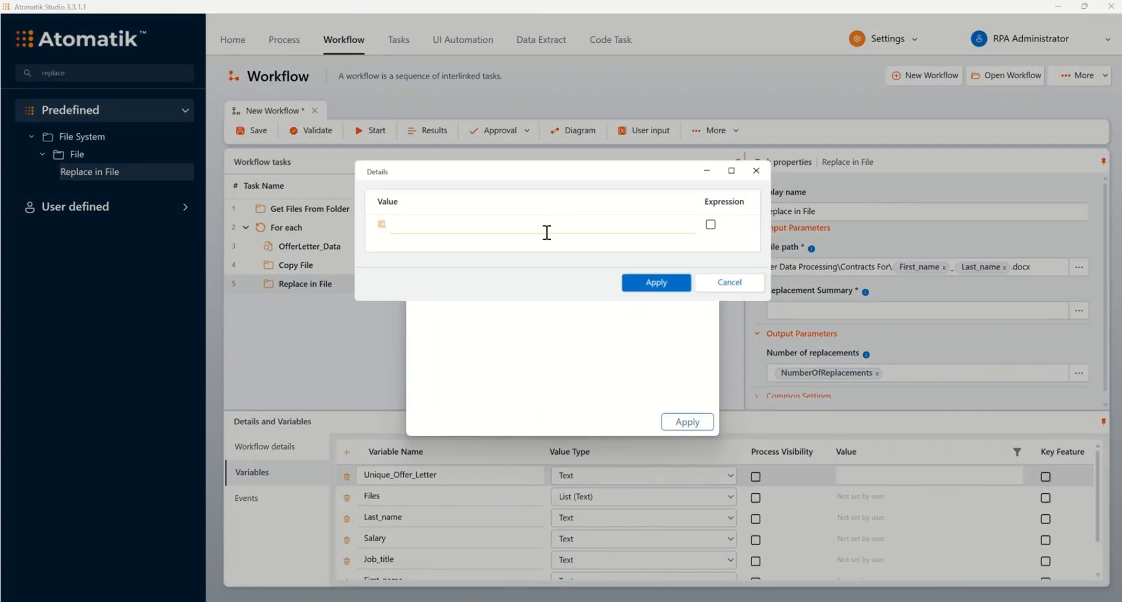
pyautogui.hotkey('ctrl', 'v')
pyautogui.click(656, 282)
pyautogui.click(651, 219)
pyautogui.write('fi')
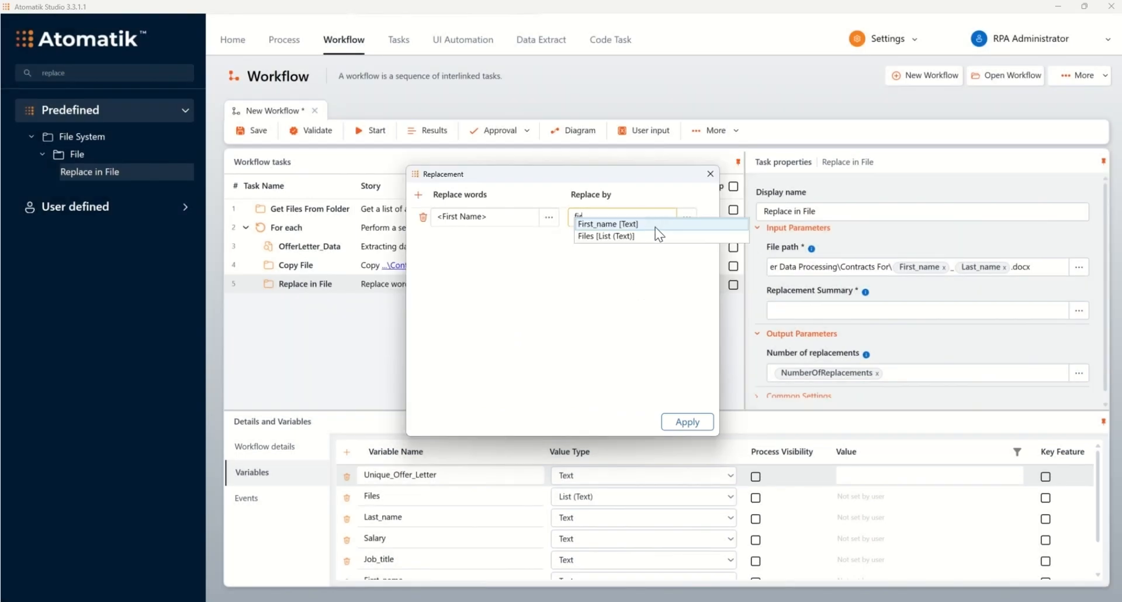
pyautogui.click(655, 226)
# Add a second replacement row that replaces <Last Name> by the Last_name variable.
pyautogui.click(418, 194)
pyautogui.click(458, 238)
pyautogui.click(548, 236)
pyautogui.write('<Last Name>')
pyautogui.click(622, 236)
pyautogui.write('last')
pyautogui.click(625, 243)
# Add a third replacement row that replaces <Job Title> by the Job_title variable.
pyautogui.click(419, 194)
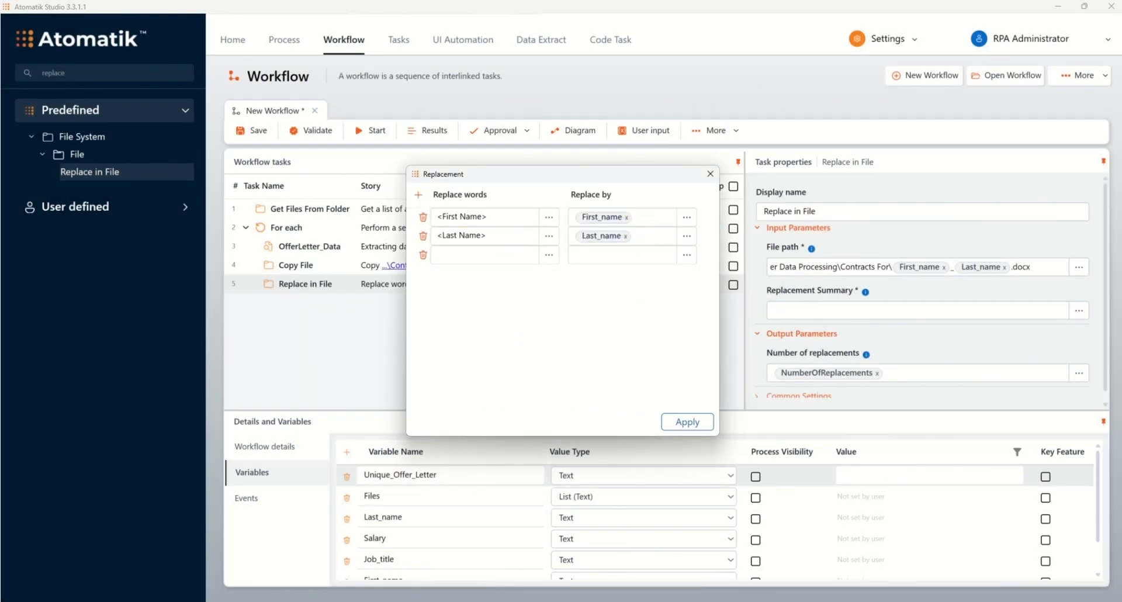
pyautogui.write('<Job Title>')
pyautogui.click(625, 254)
pyautogui.write('job')
pyautogui.click(630, 262)
# Add a fourth replacement row that replaces <Salary> by the Salary variable and apply the replacement list.
pyautogui.click(418, 195)
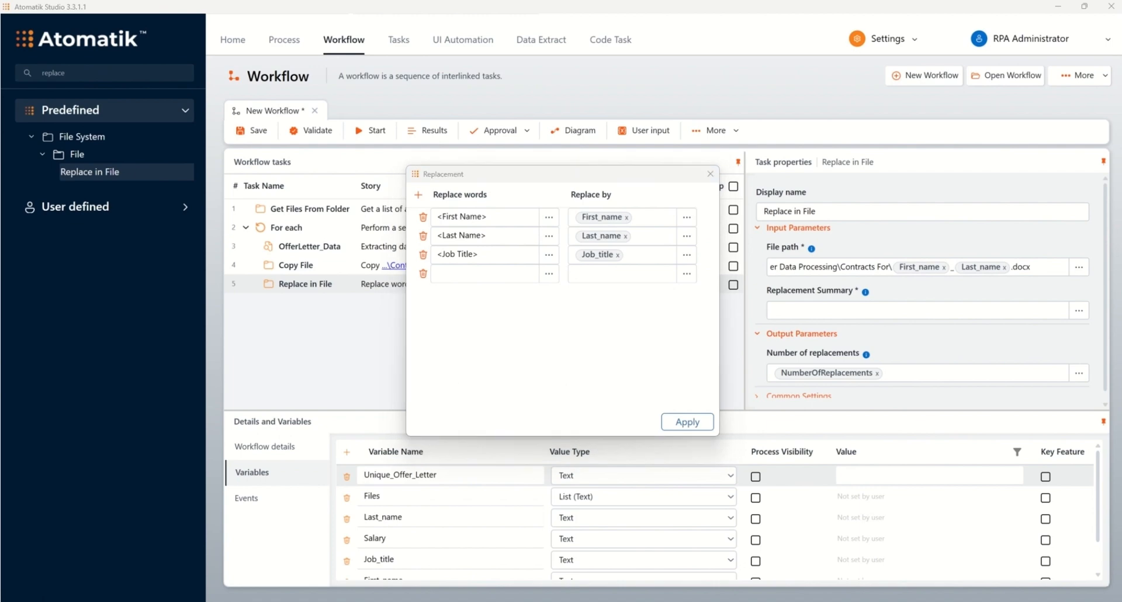
pyautogui.click(467, 274)
pyautogui.write('<Salary>')
pyautogui.click(622, 273)
pyautogui.write('s')
pyautogui.click(621, 281)
pyautogui.click(693, 423)
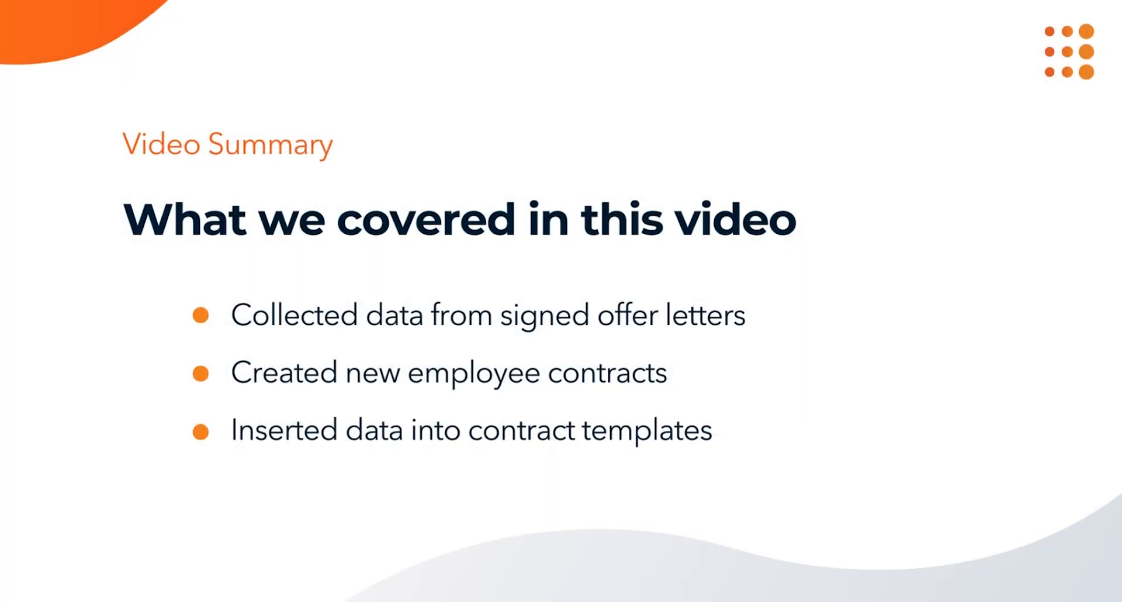